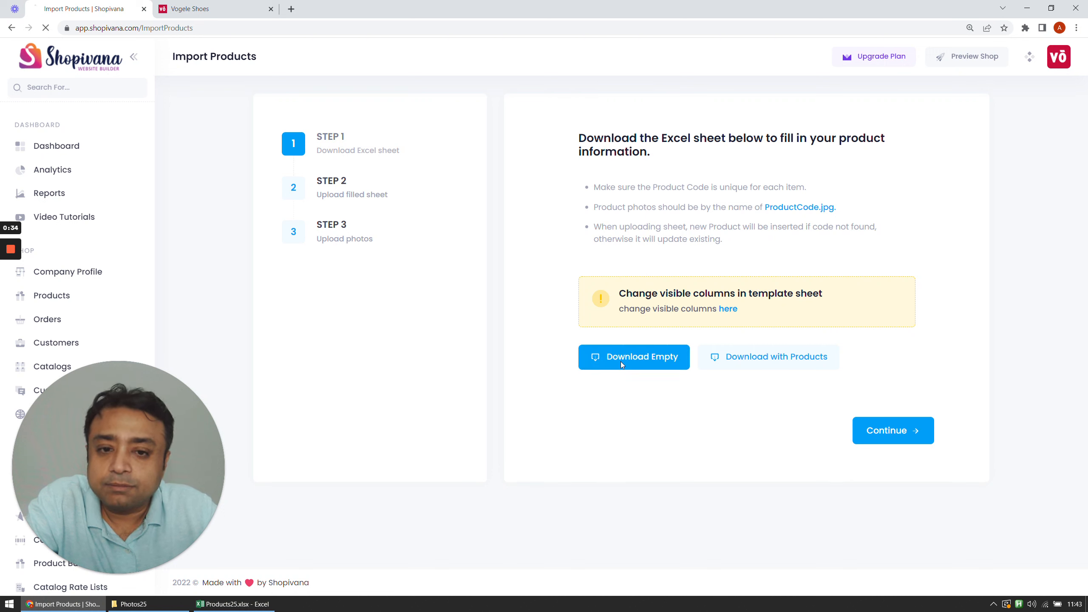
Step: Dismiss the blocked-download notice, download the empty product template, and view it in Excel before closing it
click(917, 30)
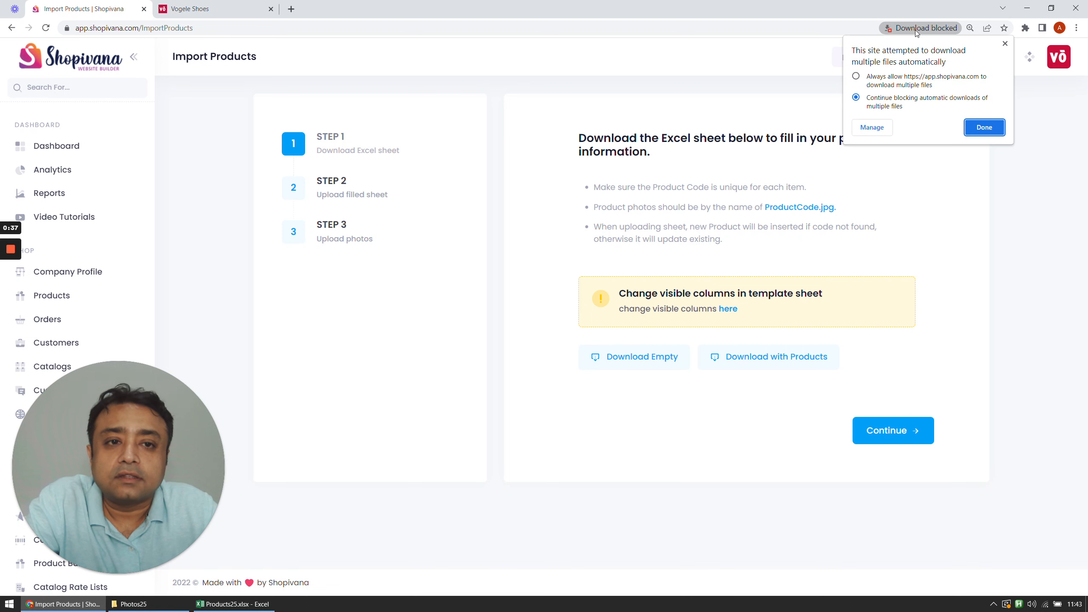
click(976, 129)
click(663, 361)
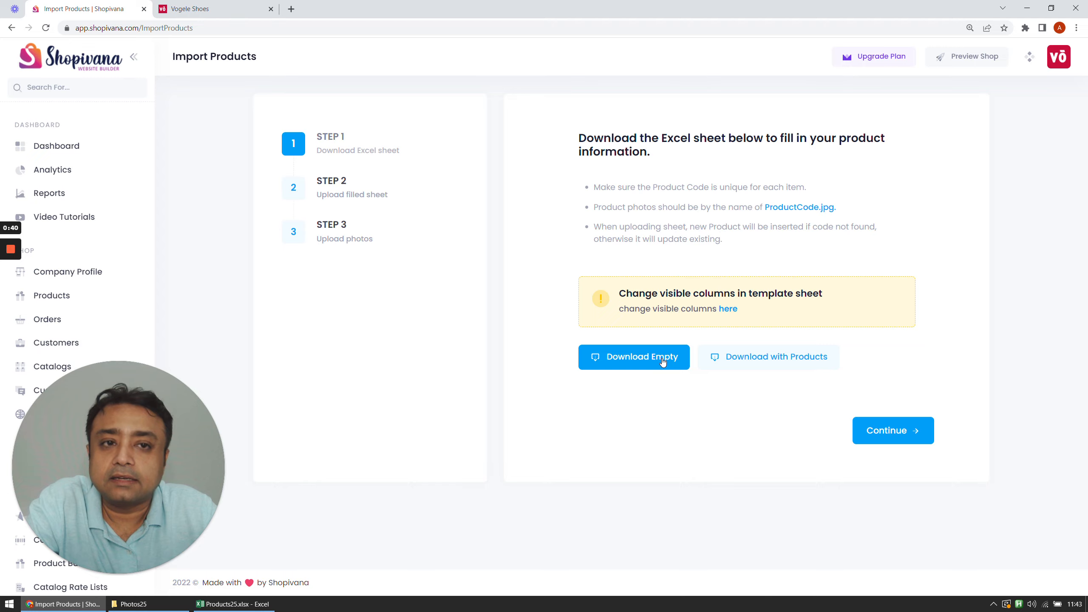
key(alt+Tab)
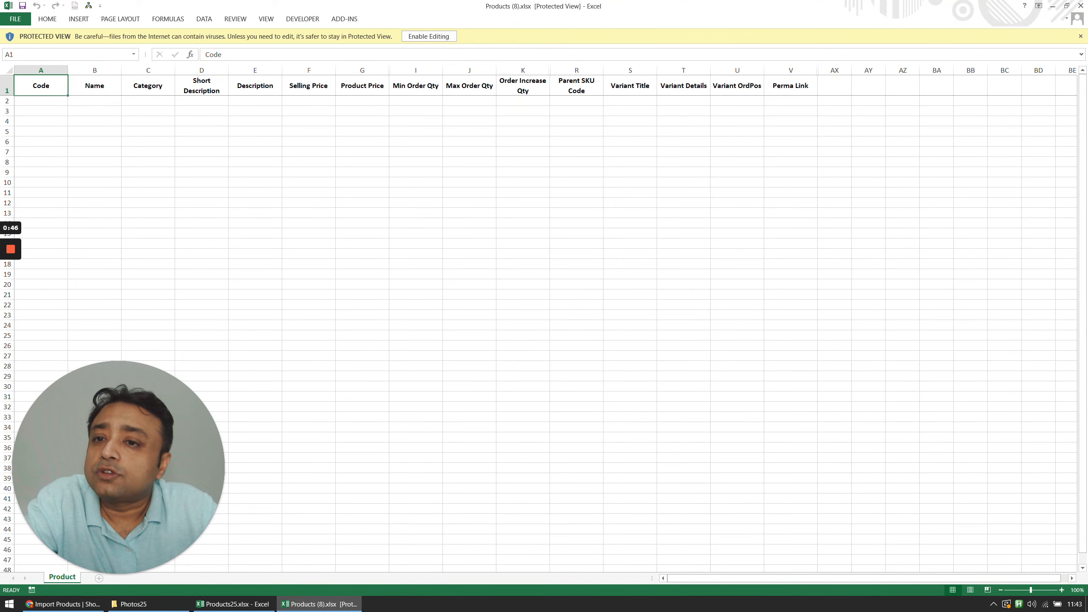
click(1081, 6)
Step: Review the filled product sheet Products25.xlsx, from the code, name, category and description columns through to Product Price
click(613, 171)
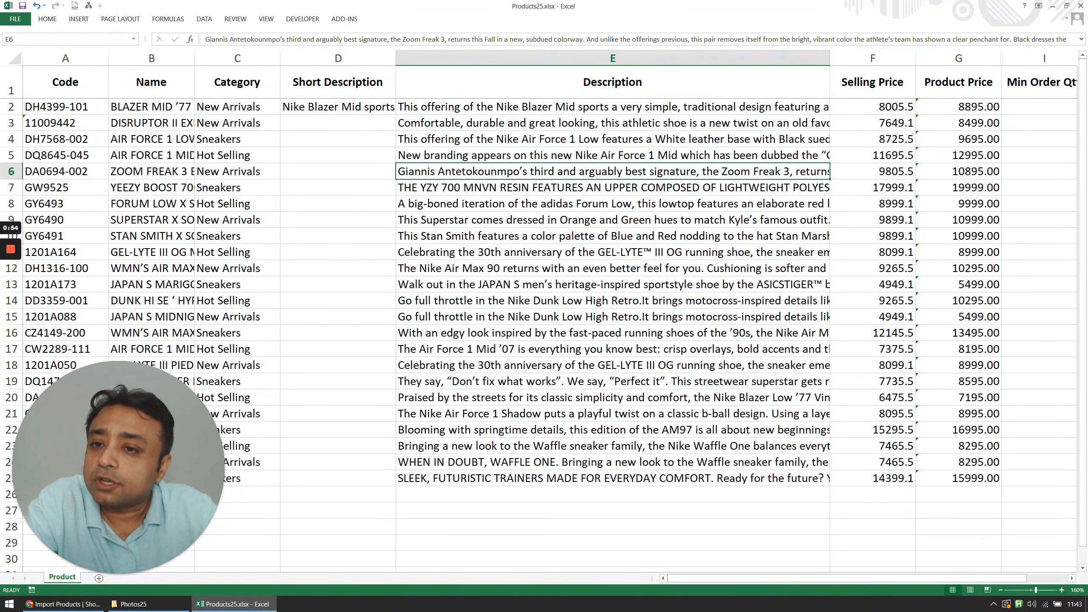
click(65, 106)
key(Right)
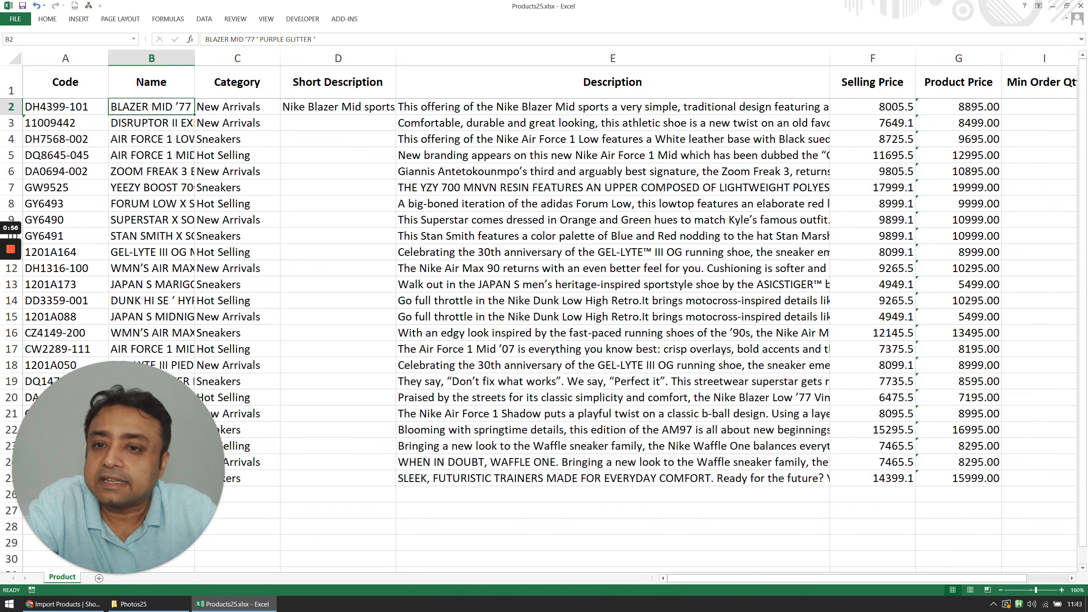
key(Right)
key(Right)
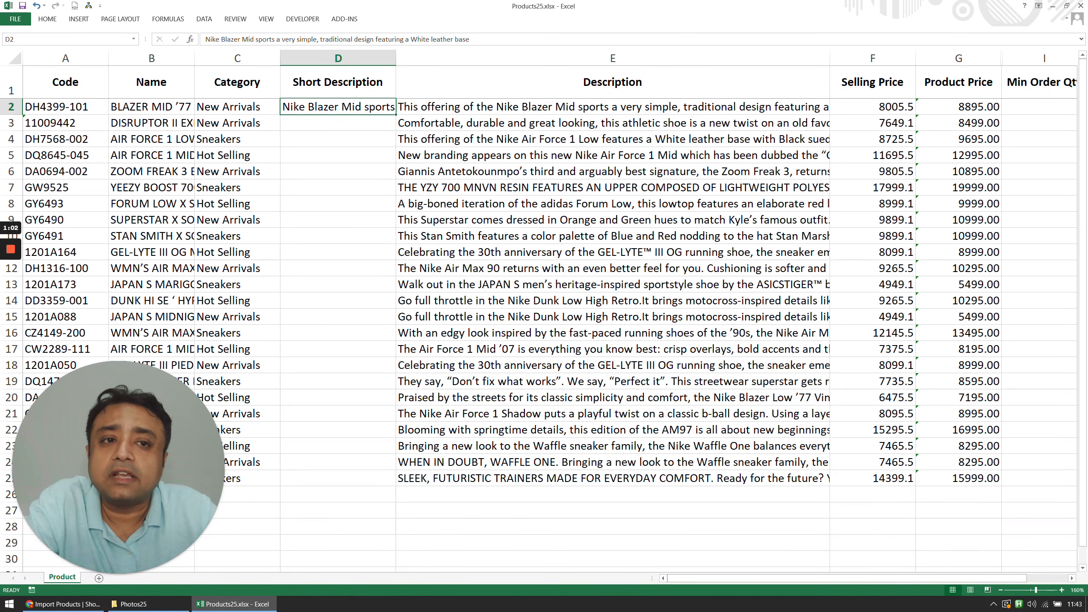
click(958, 82)
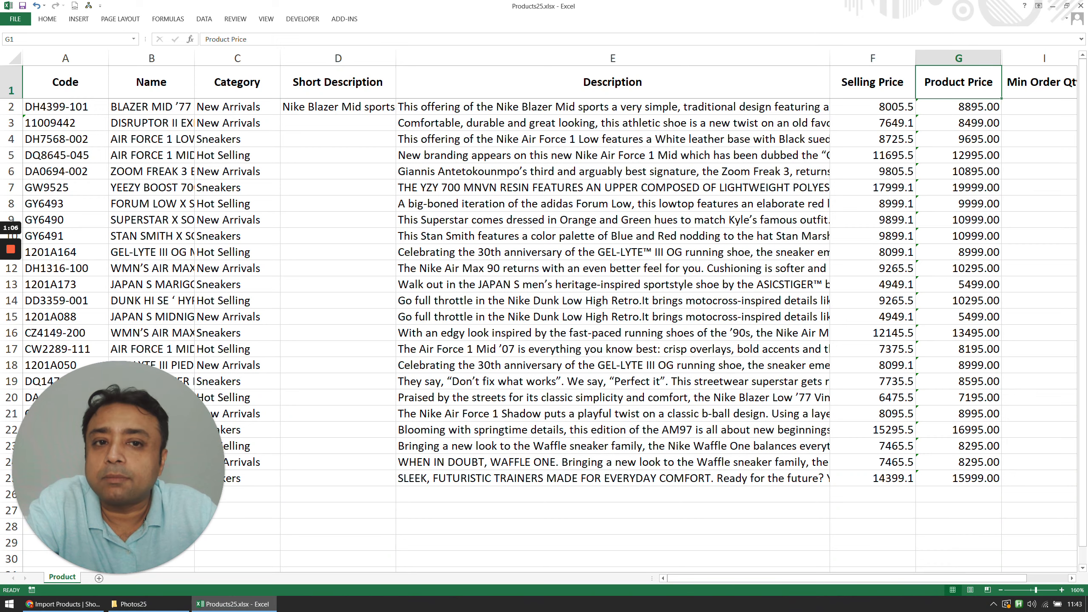
drag(883, 581, 779, 602)
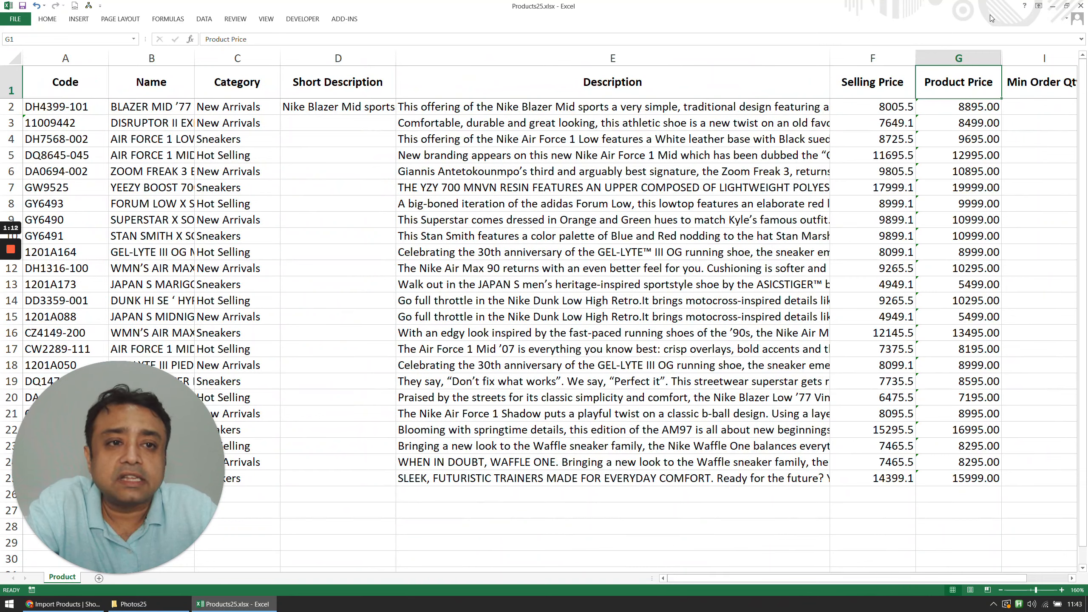
Step: Continue the product import in the browser to the sheet upload stage and upload Products25.xlsx
click(1052, 6)
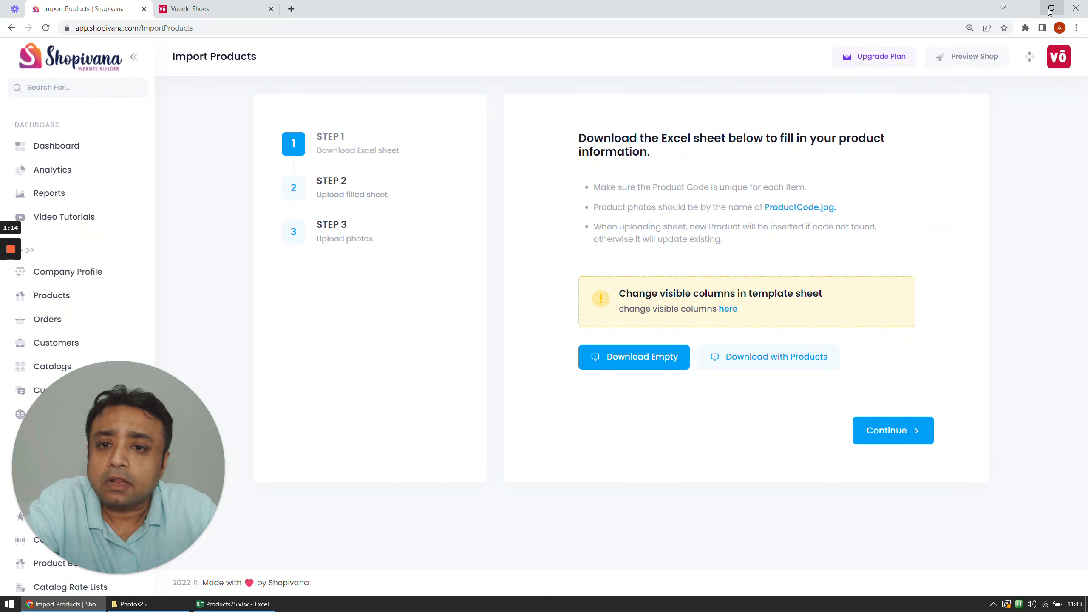
click(892, 442)
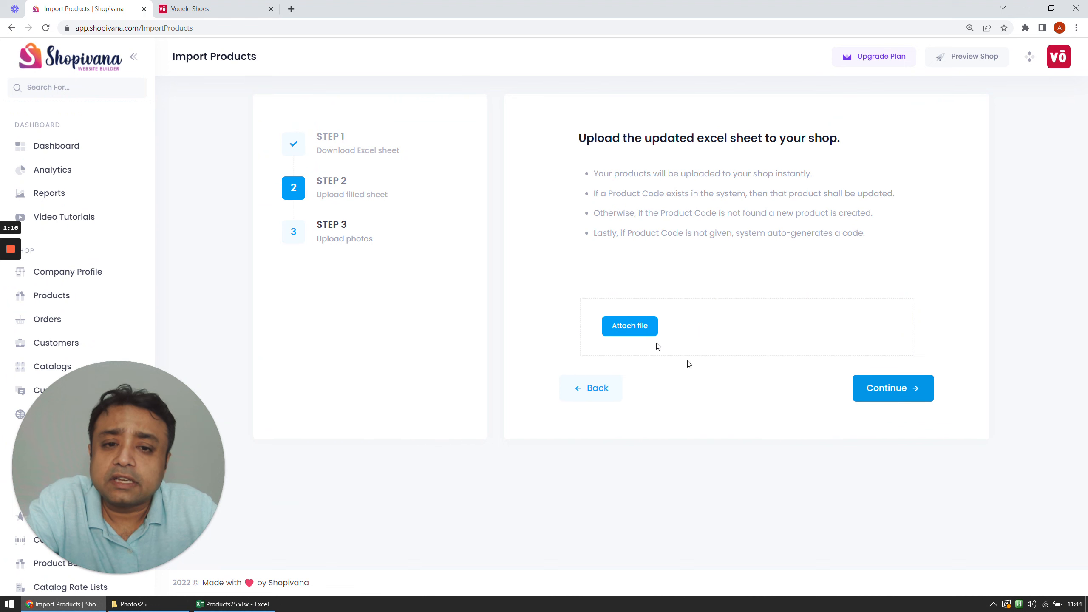
click(636, 331)
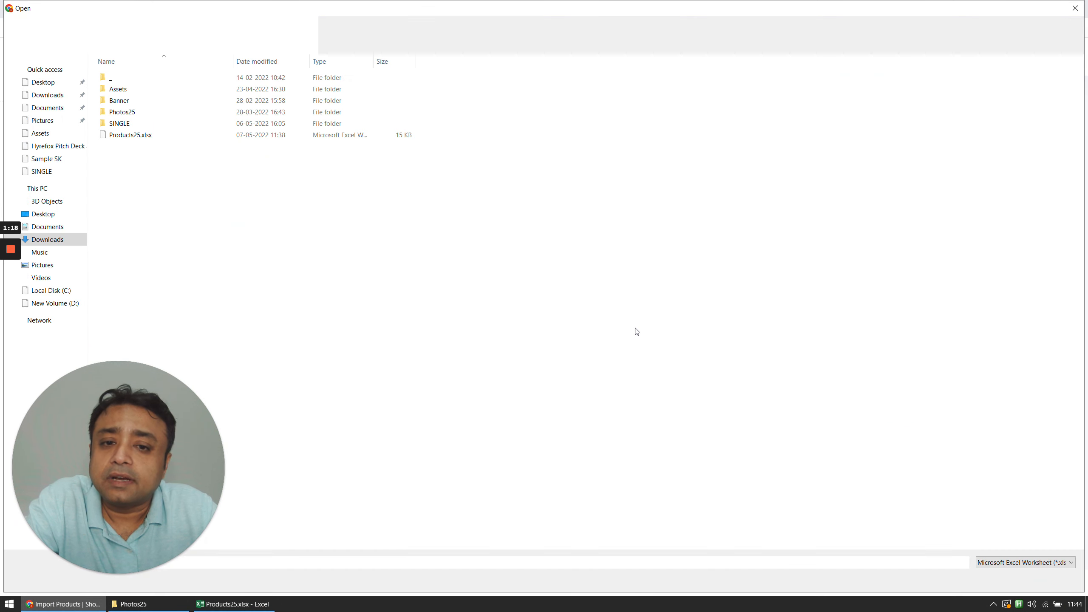
click(127, 140)
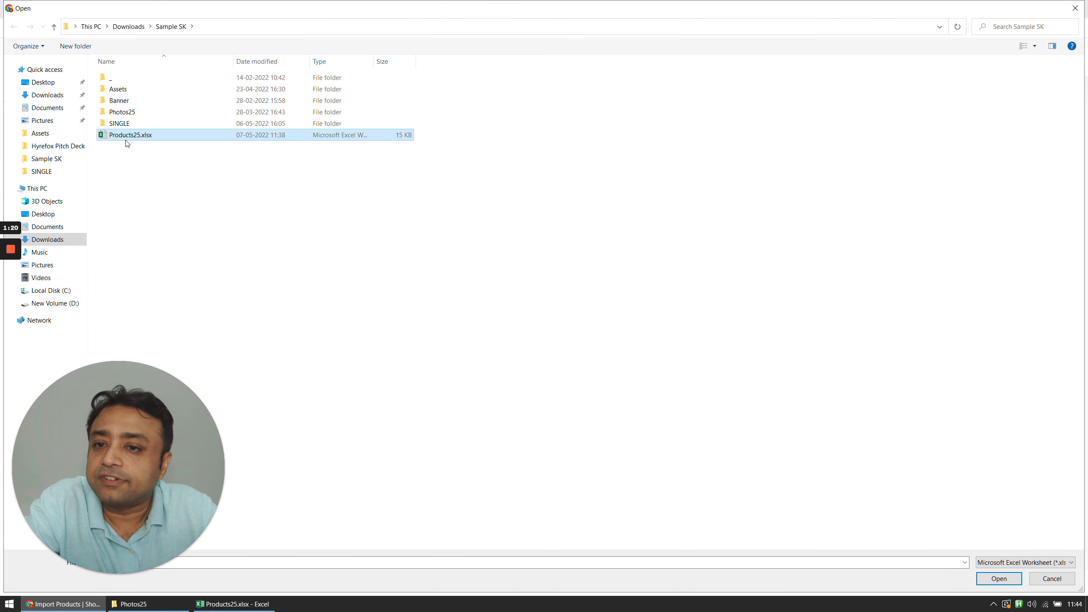
click(998, 579)
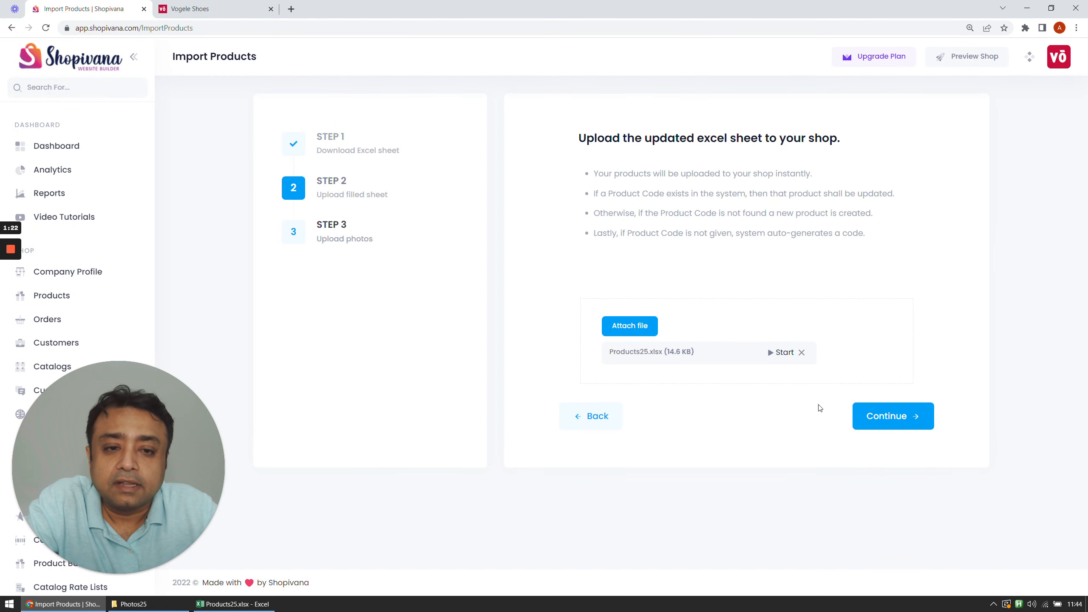
click(782, 353)
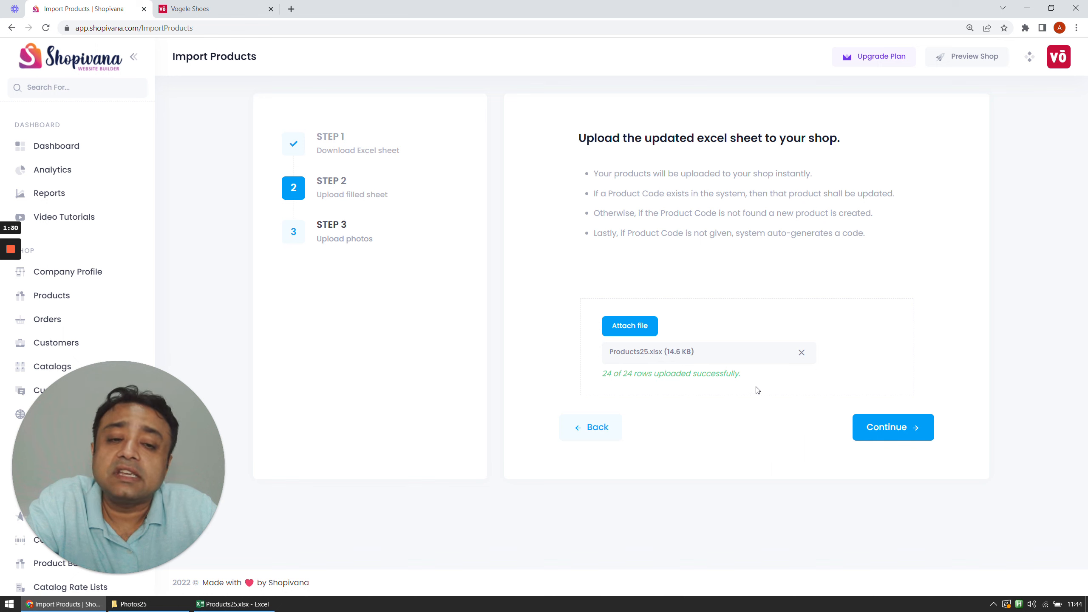
Step: Check the imported products on the Vogele Shoes storefront, including the New Arrivals and All Products sections
click(199, 13)
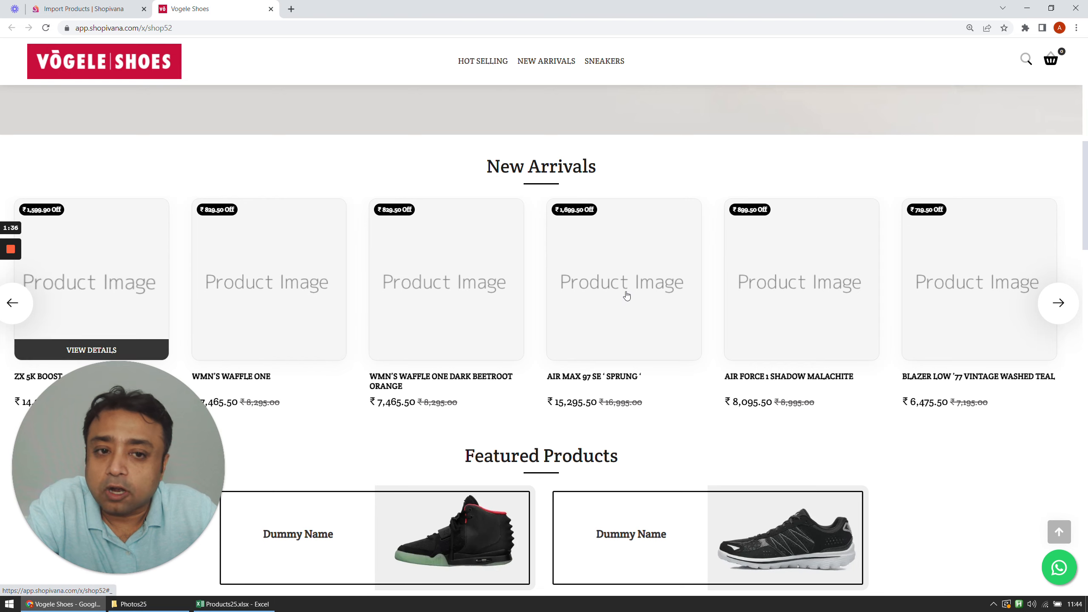
scroll(954, 305, down, 15)
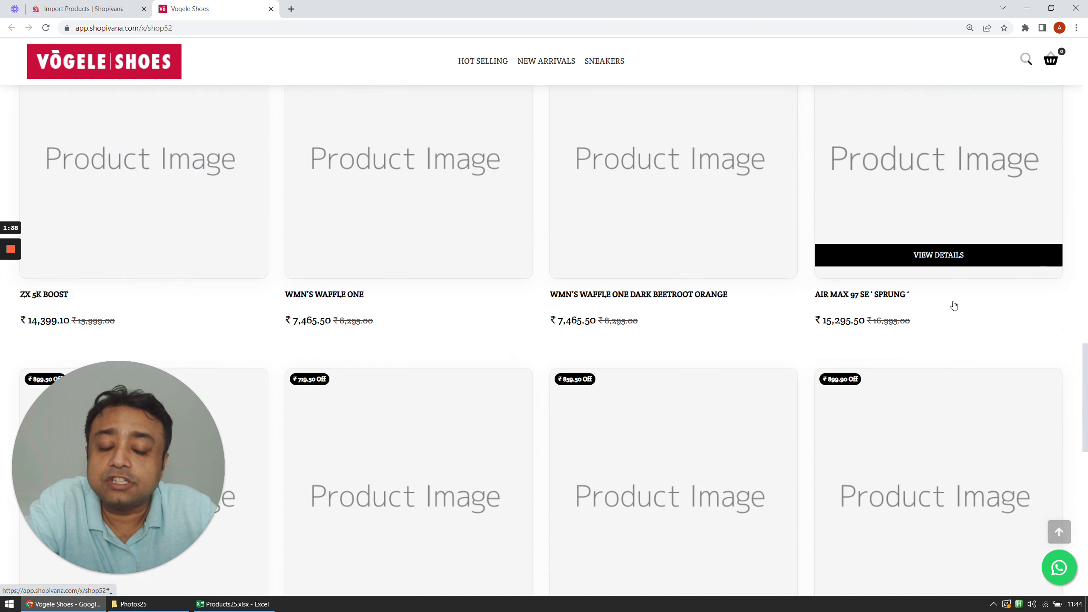
scroll(954, 305, up, 5)
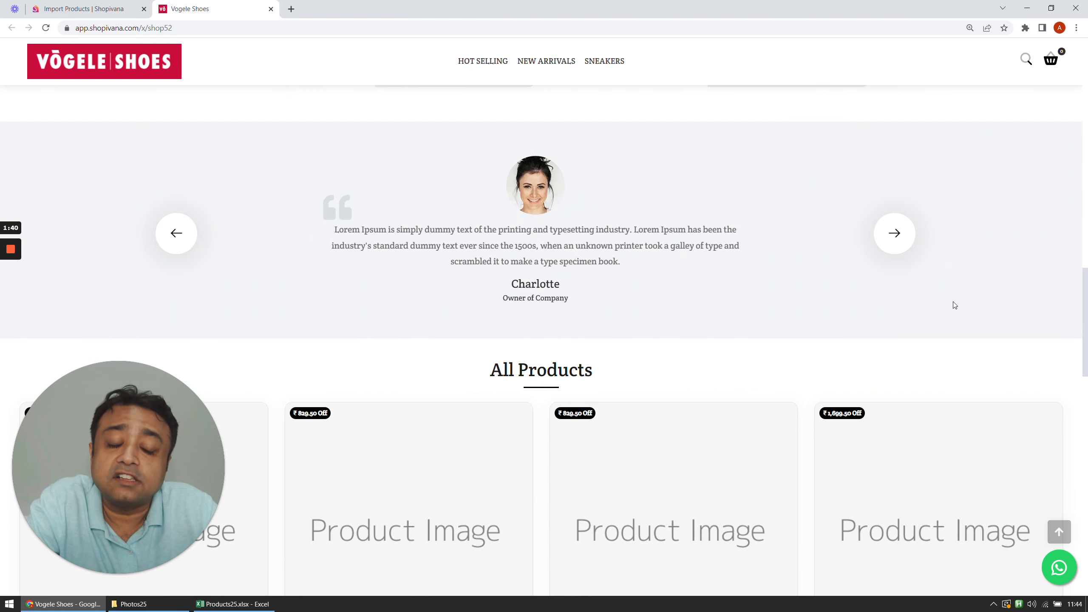
scroll(954, 305, up, 8)
scroll(954, 305, up, 5)
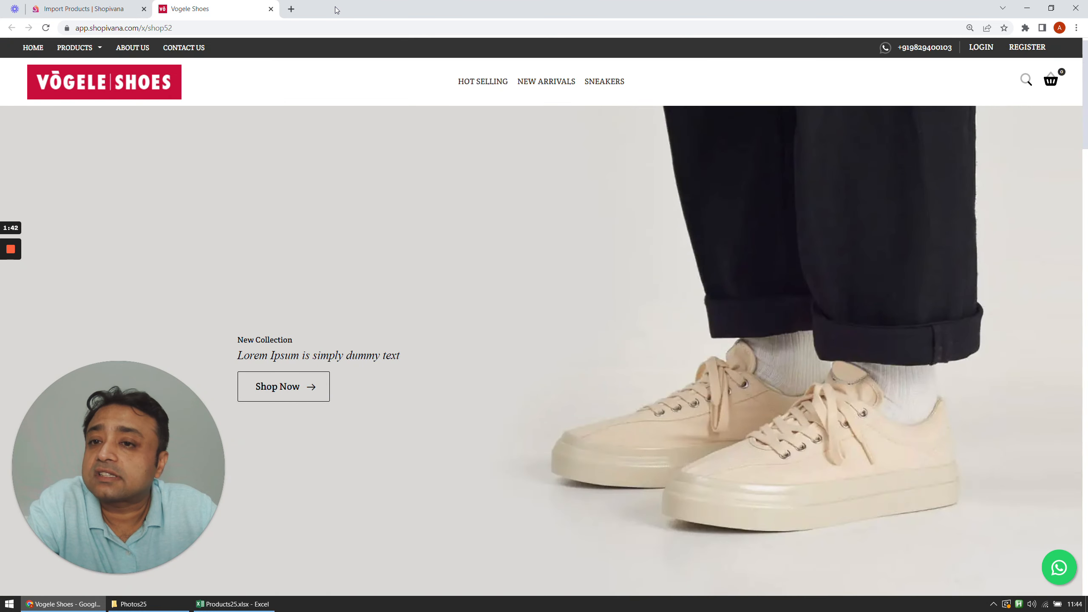
Step: Continue the product import to the photo upload stage and check how the image files in the Photos25 folder are named
click(93, 8)
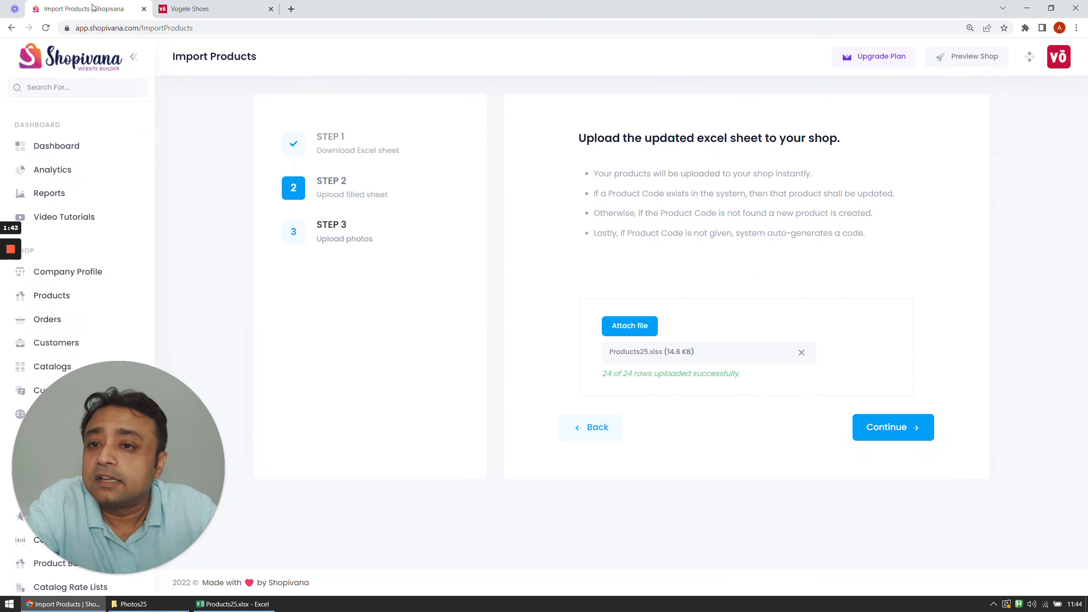
click(889, 424)
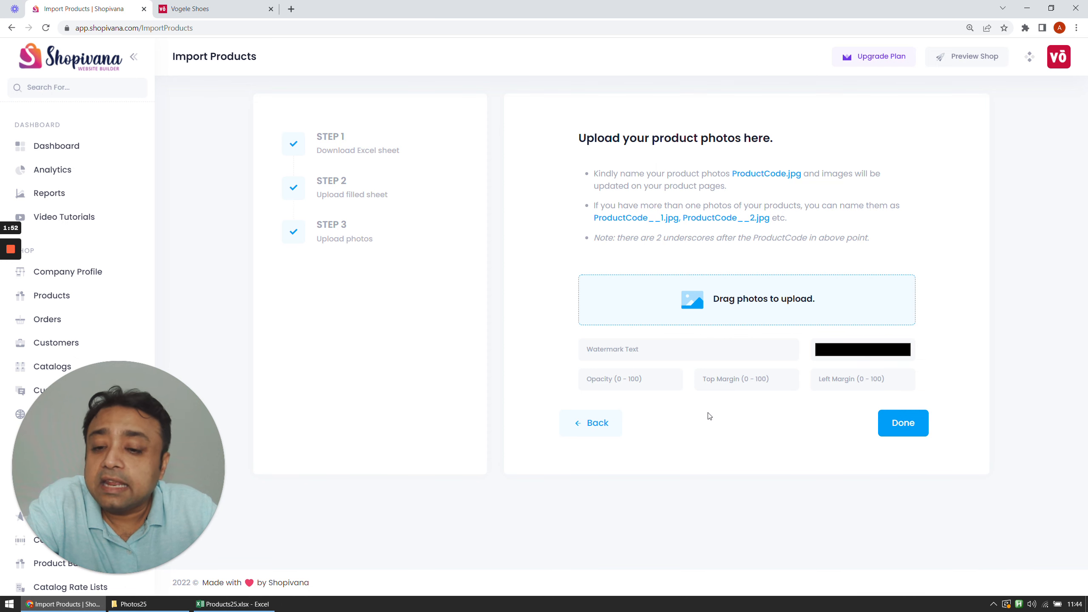
click(166, 605)
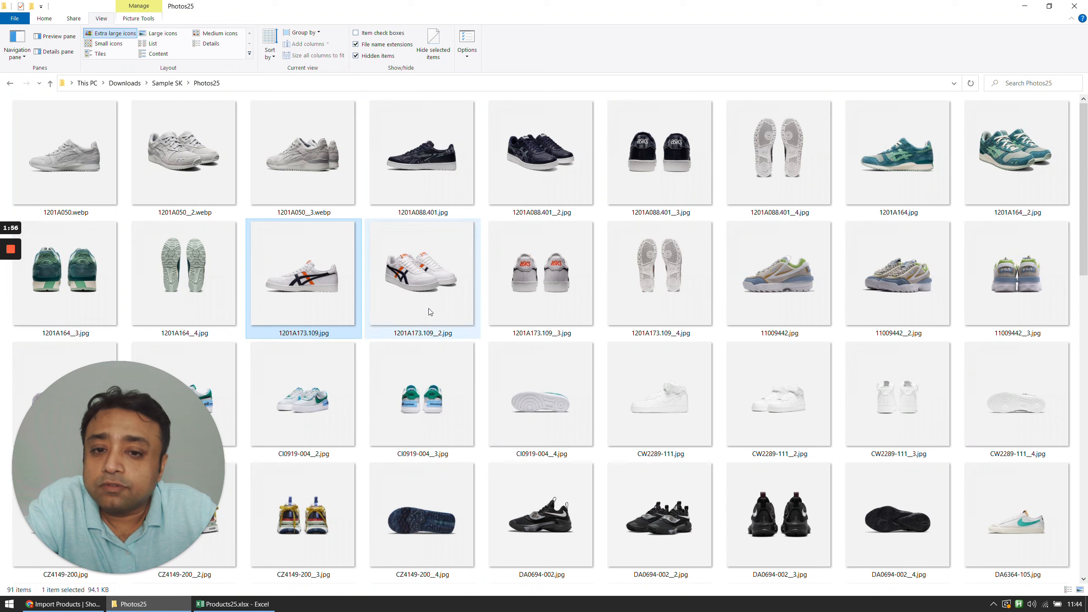
click(460, 194)
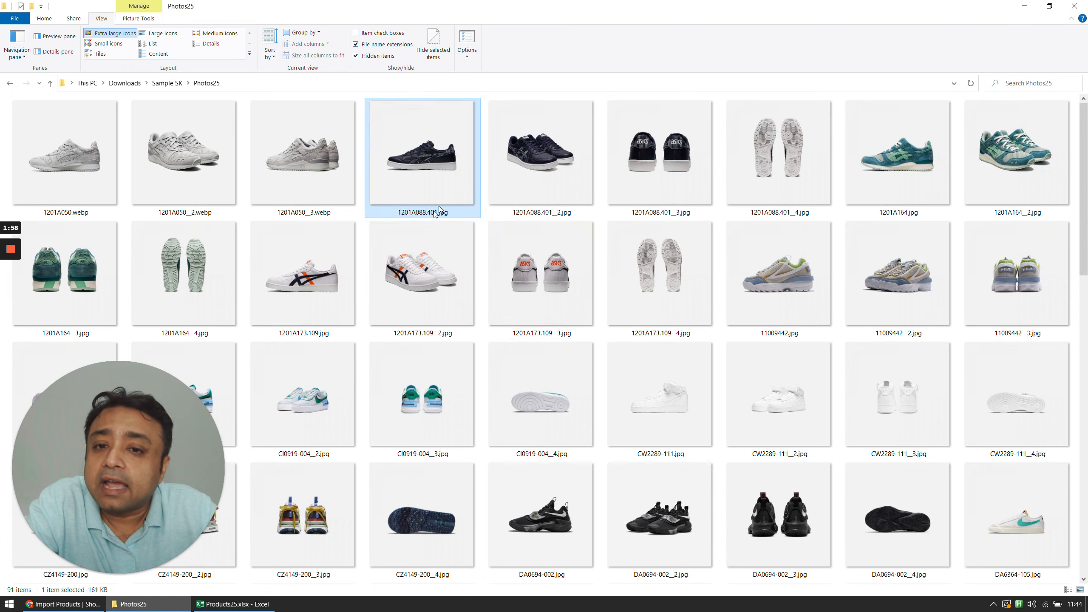
click(403, 213)
click(1024, 6)
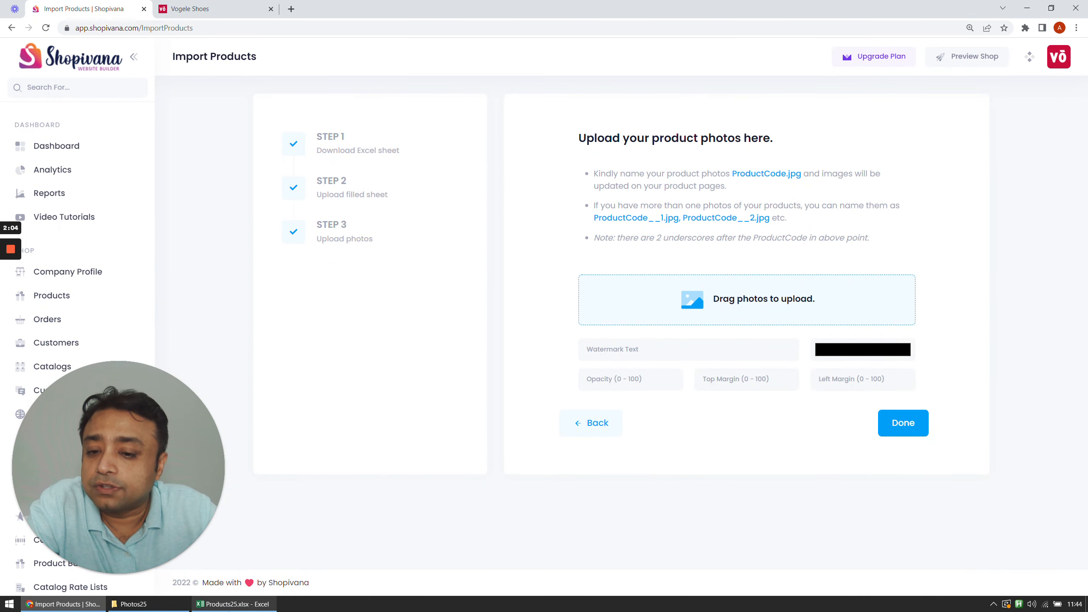
Step: Examine the product codes in the Code column of Products25.xlsx to compare them with the photo file names
click(231, 604)
click(65, 203)
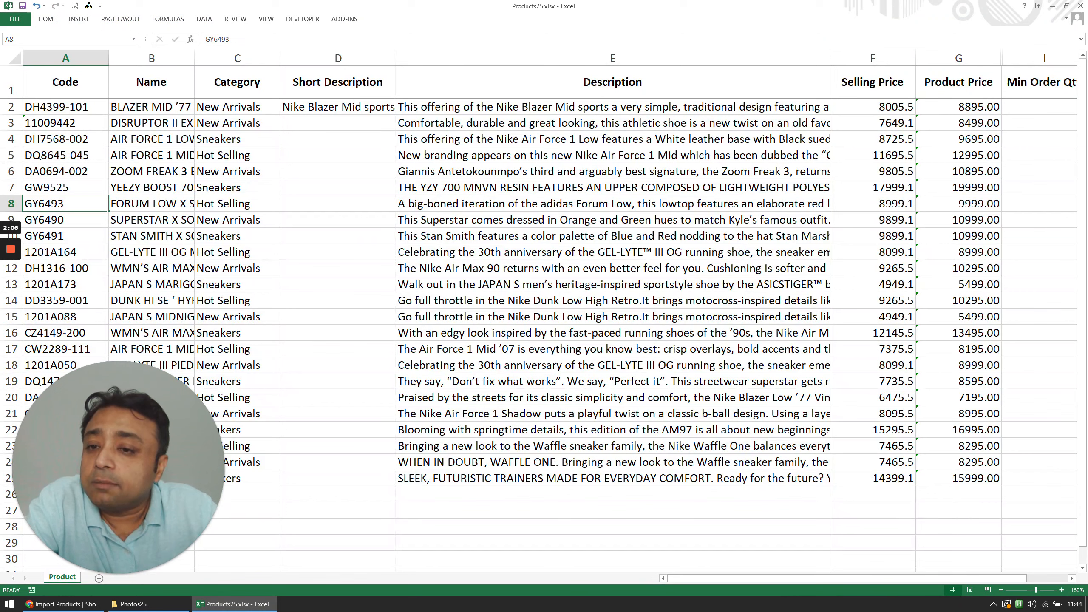
drag(65, 204, 95, 268)
click(81, 316)
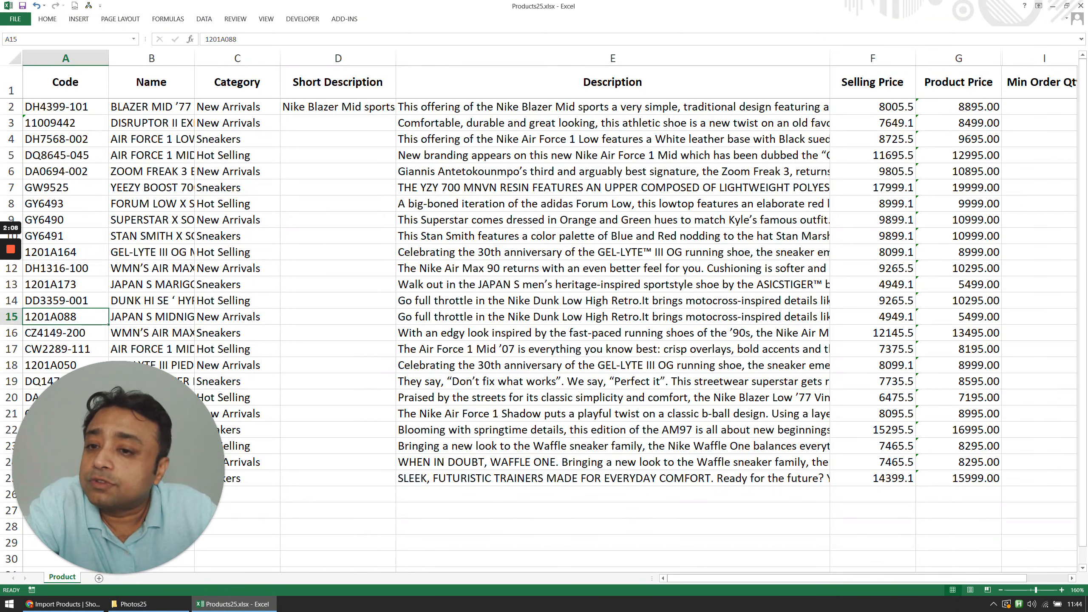
drag(65, 187, 73, 269)
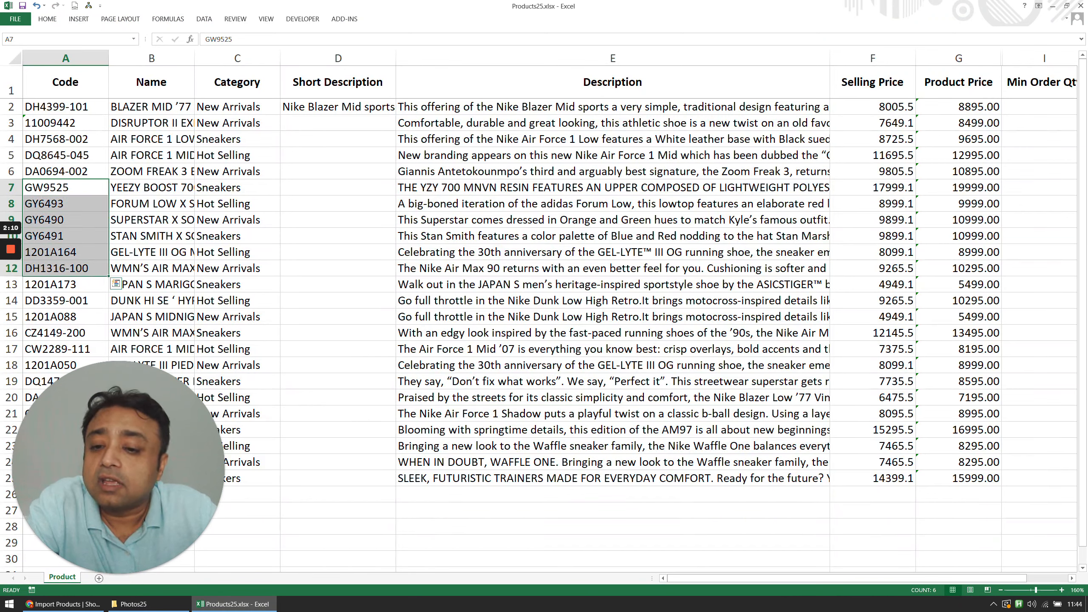
Step: Try adding the suffix __2 to the name of the photo 1201A088.401.jpg in the Photos25 folder
click(130, 604)
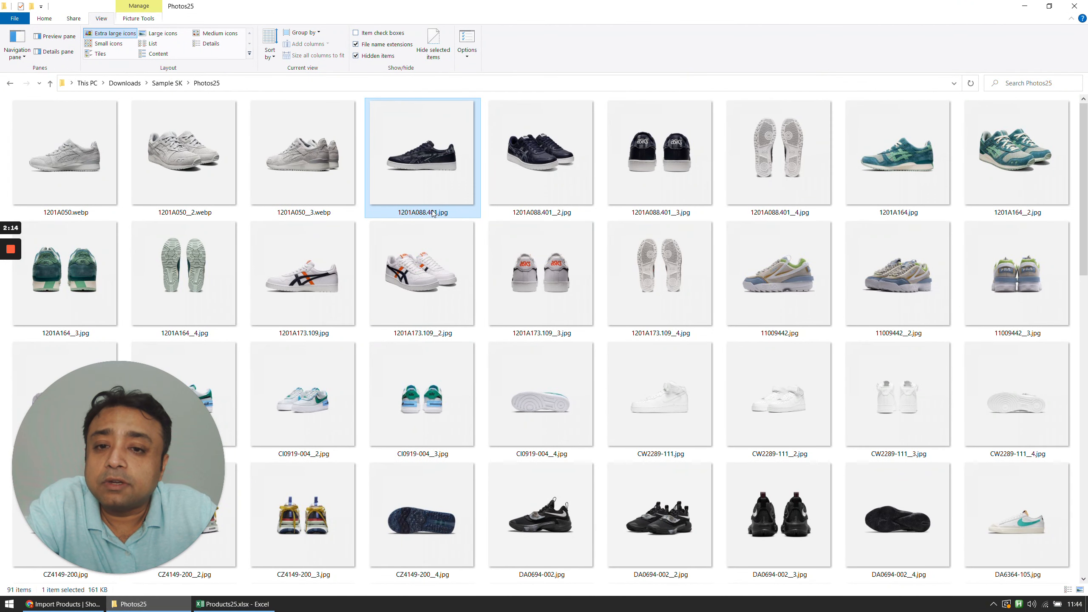
click(431, 213)
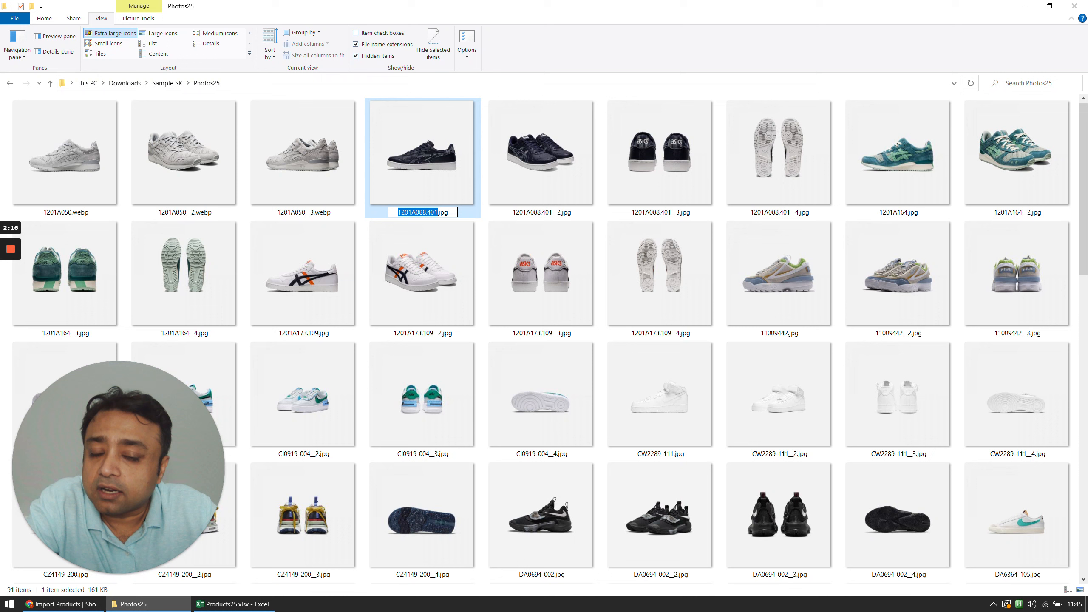
key(Right)
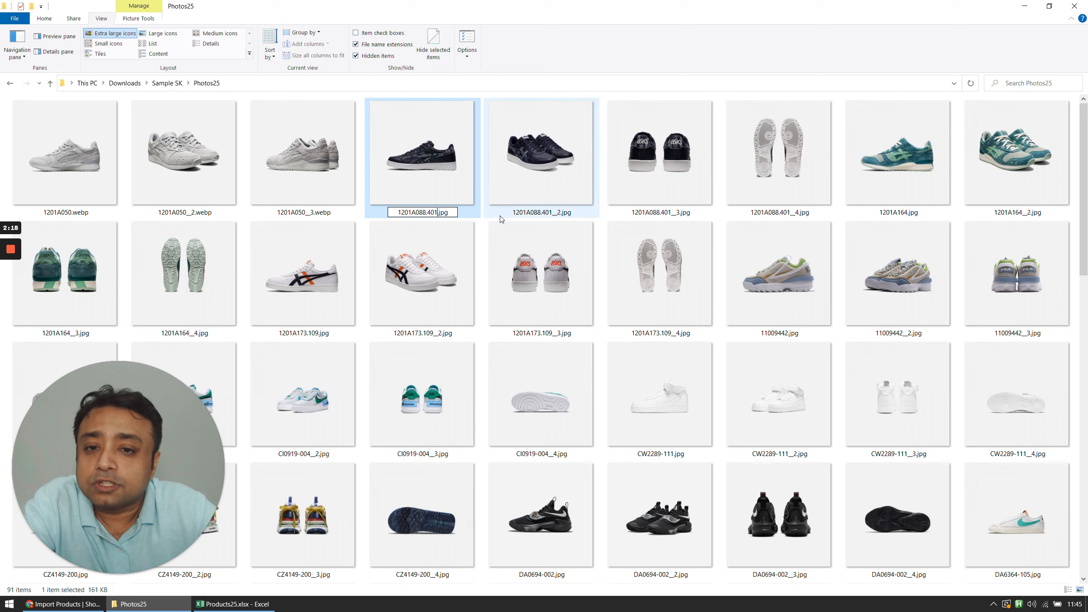
text(__)
text(A)
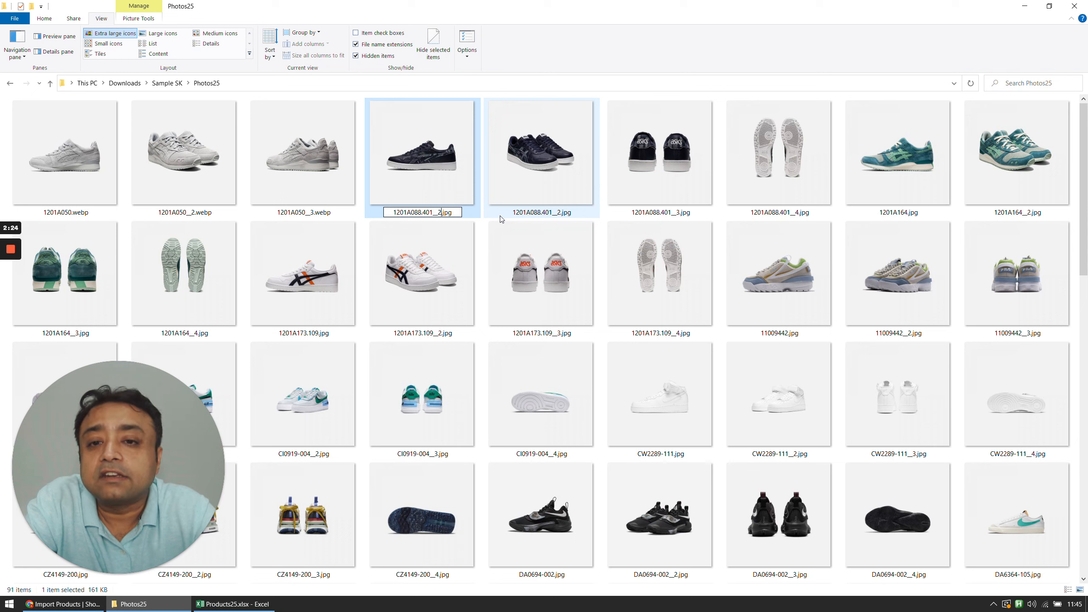
key(BackSpace)
key(BackSpace)
key(BackSpace)
key(Return)
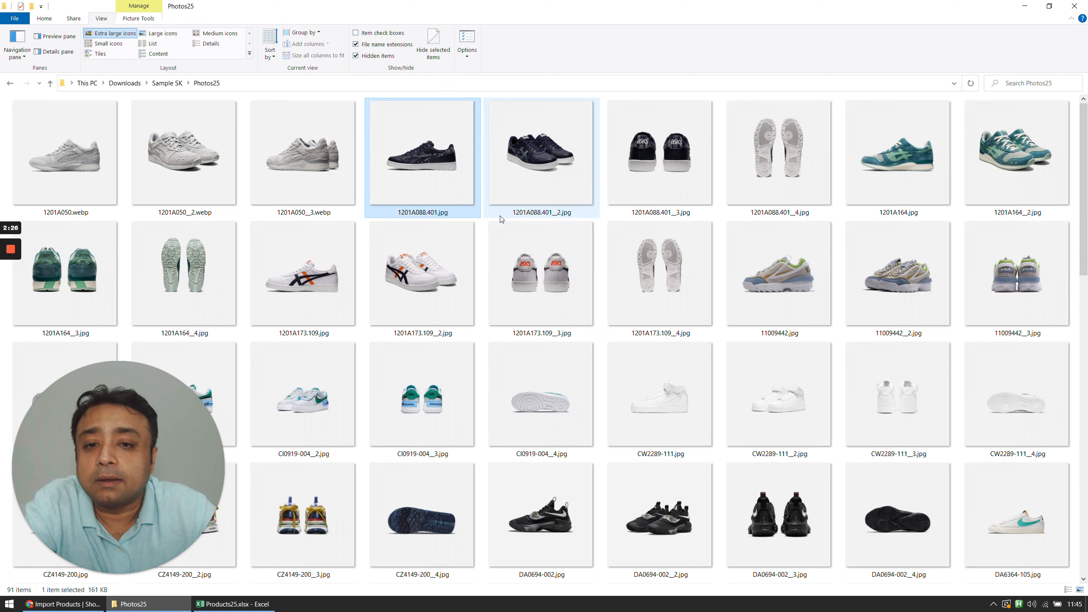
Step: Look through the photos of product 1201A088.401, from the main image to the ones suffixed __2, __3 and __4
click(558, 190)
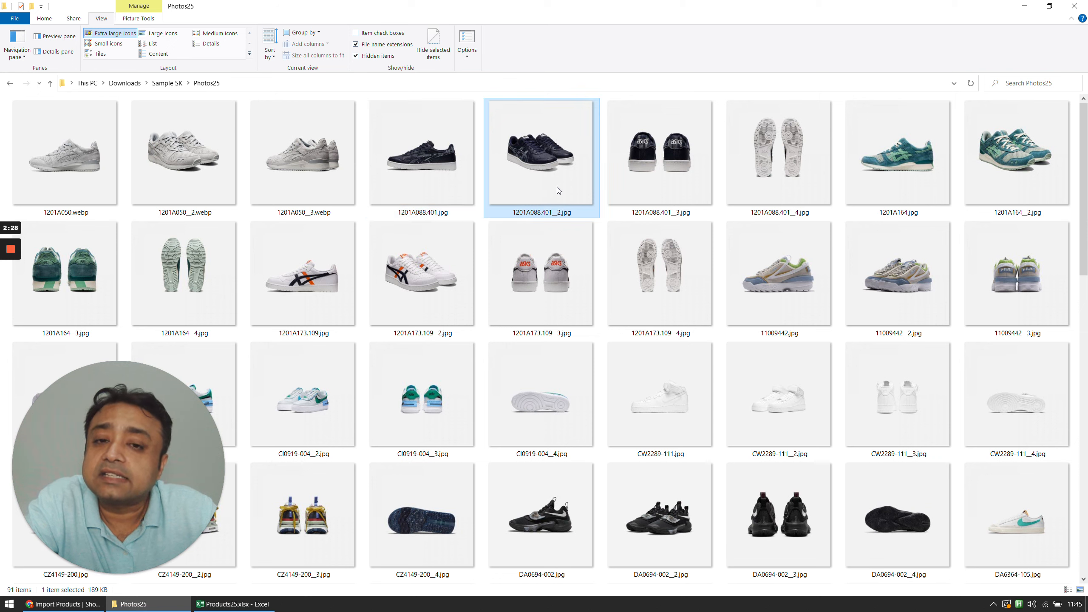
click(647, 179)
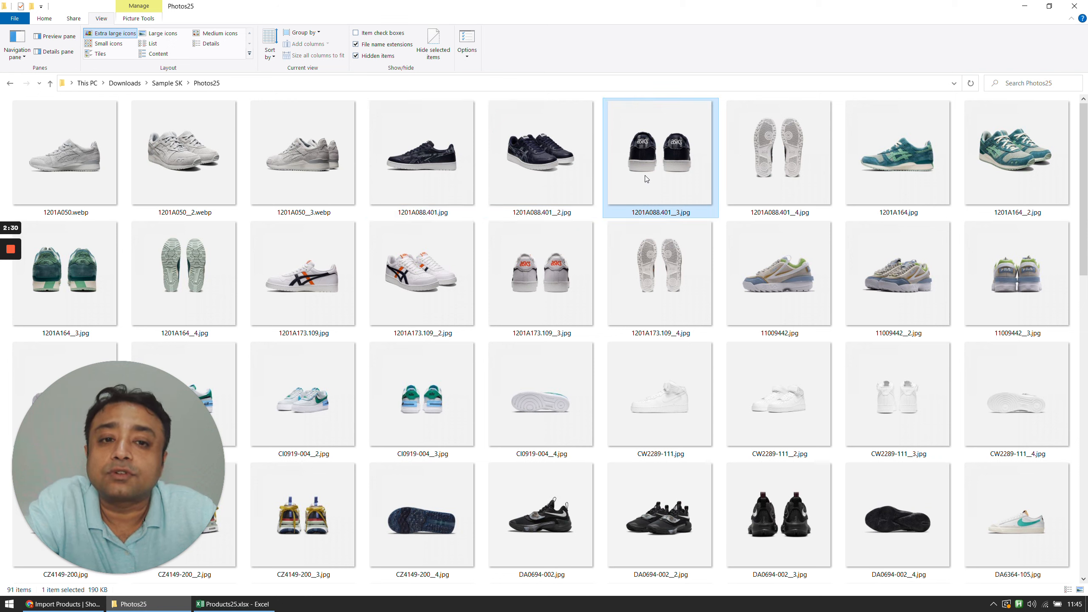
click(753, 173)
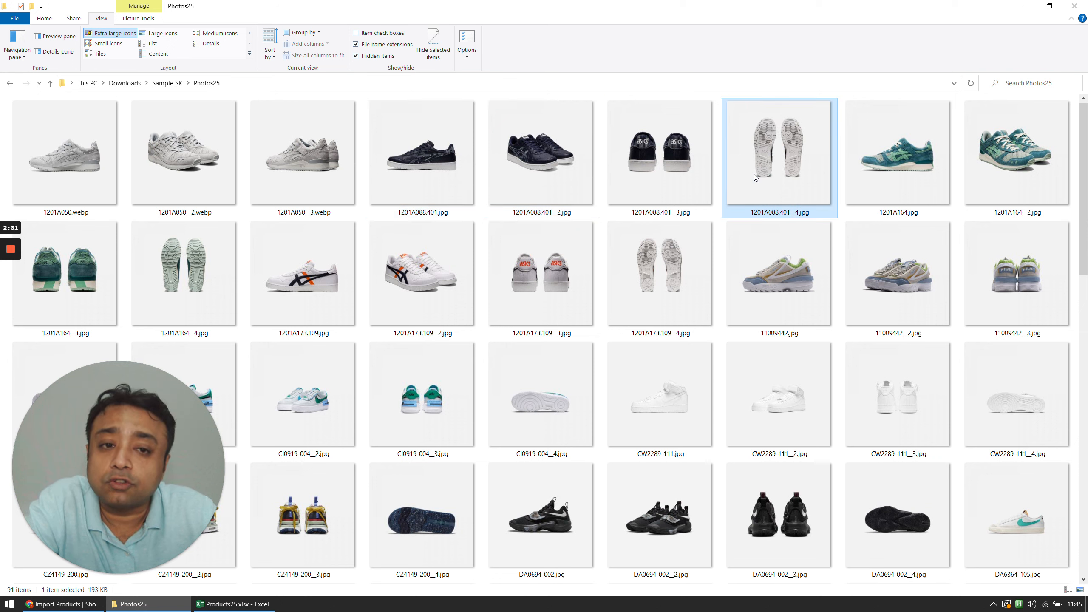
click(415, 175)
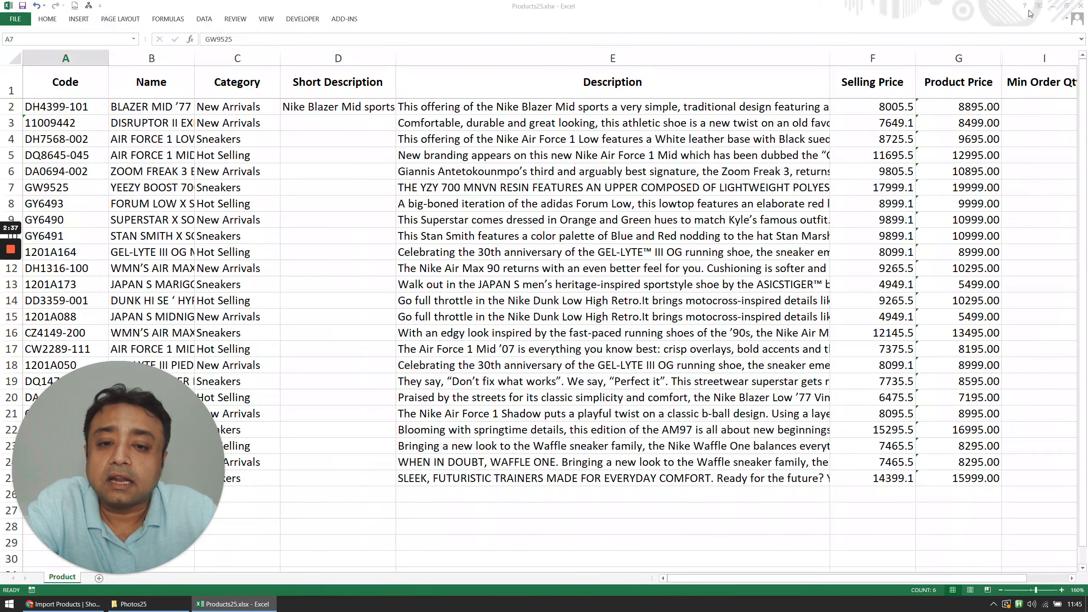
Step: Upload all the images from the Photos25 folder to the photo stage of the product import
click(1025, 6)
click(1052, 6)
click(699, 314)
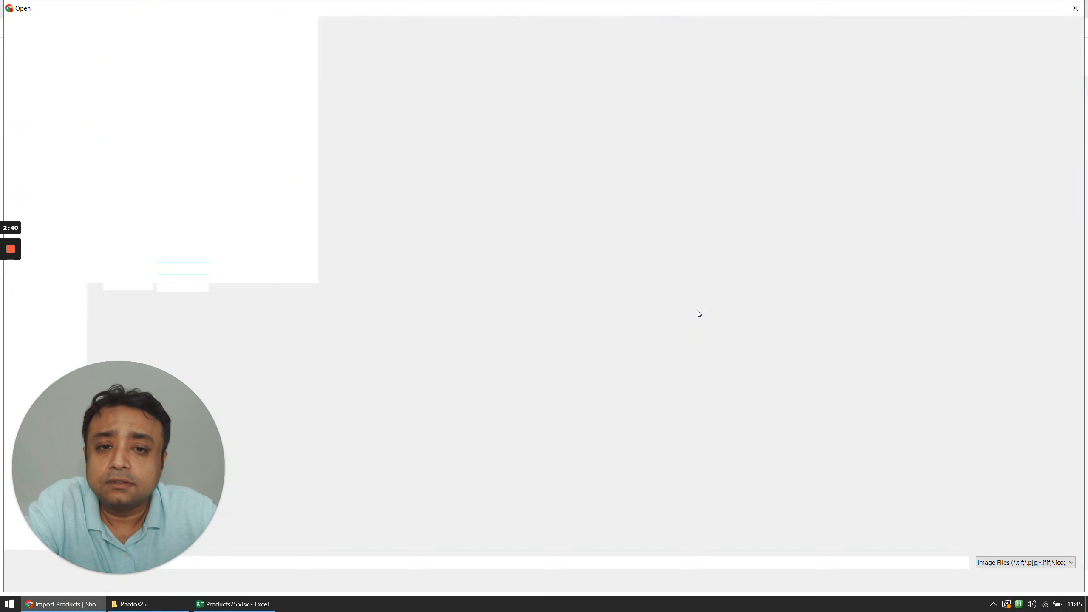
double_click(120, 112)
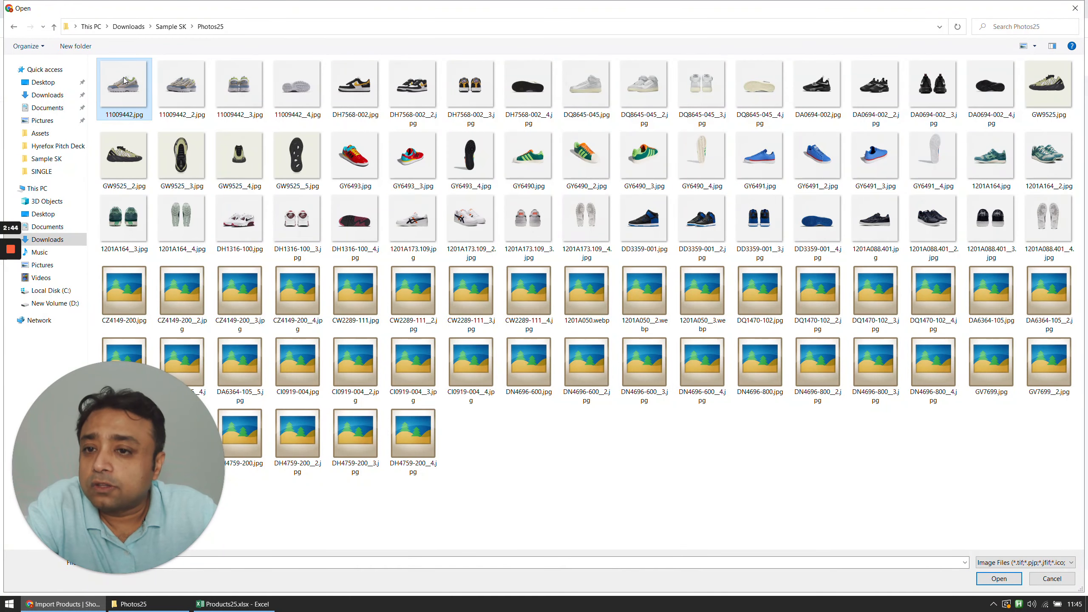
key(ctrl+a)
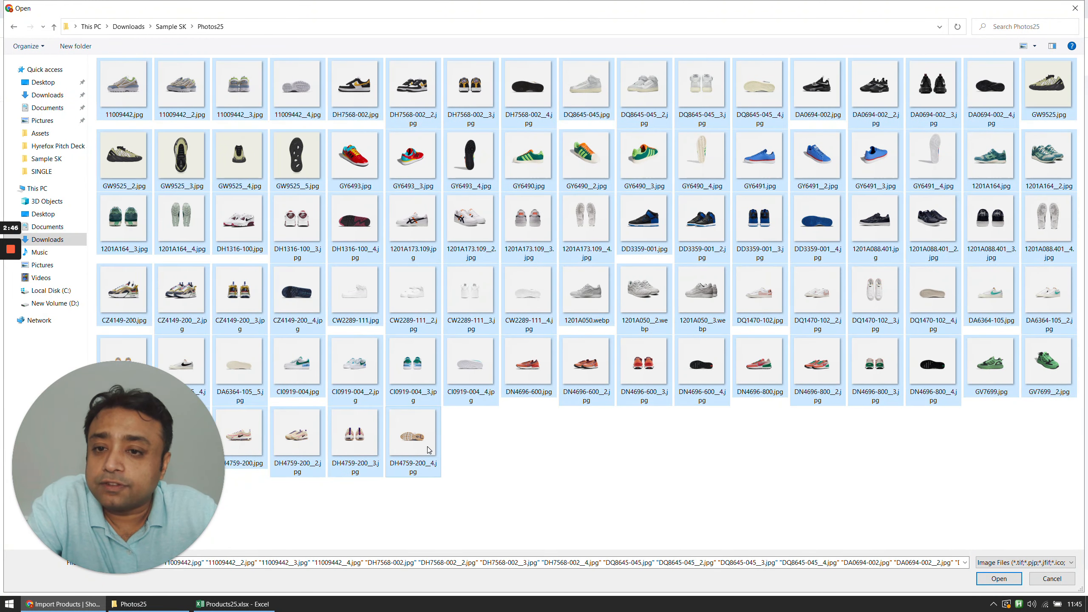
click(1002, 579)
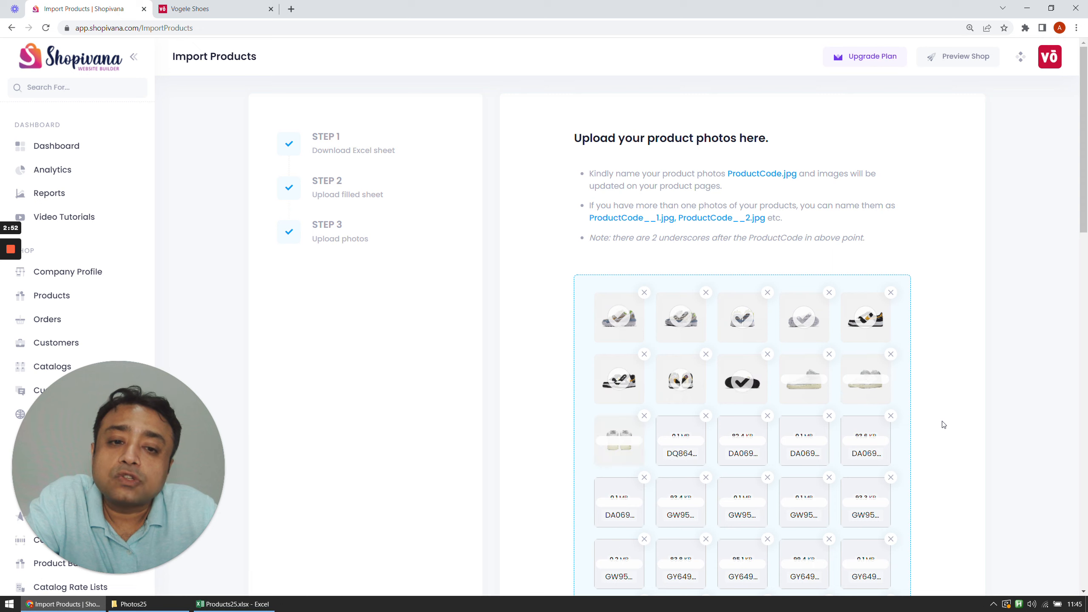
Step: Check the upload progress of the product photos across the whole thumbnail grid until the last one
scroll(943, 424, down, 7)
scroll(944, 424, down, 5)
scroll(944, 424, up, 5)
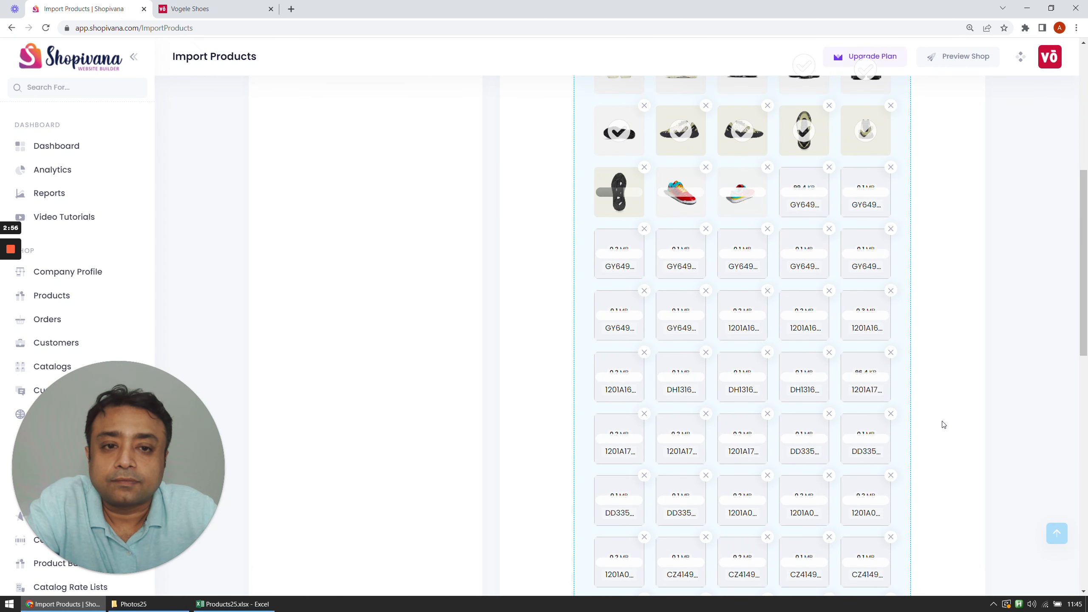
scroll(943, 424, down, 5)
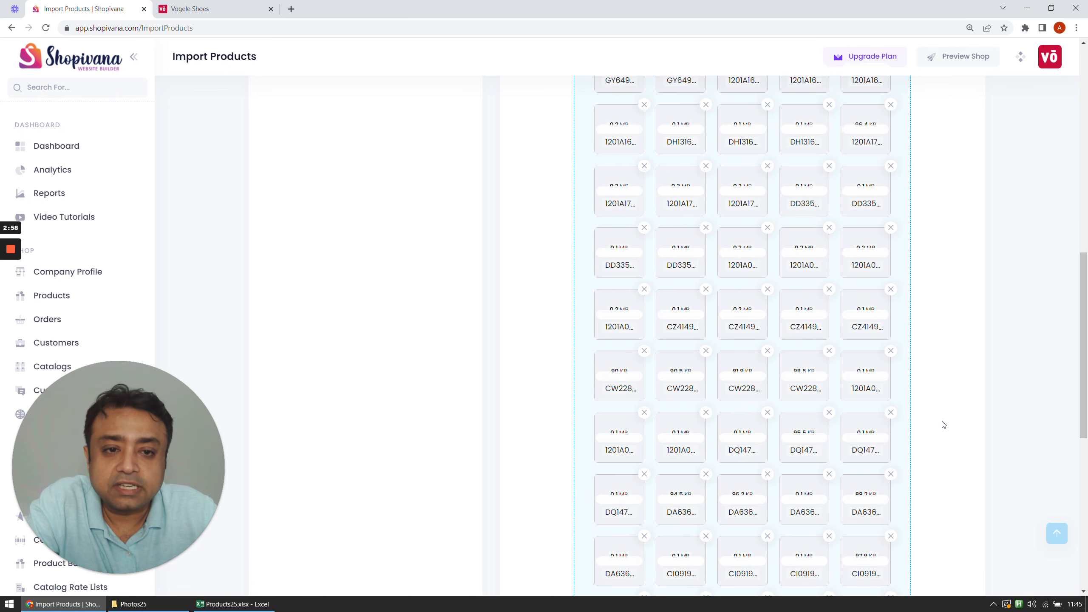
scroll(943, 424, up, 3)
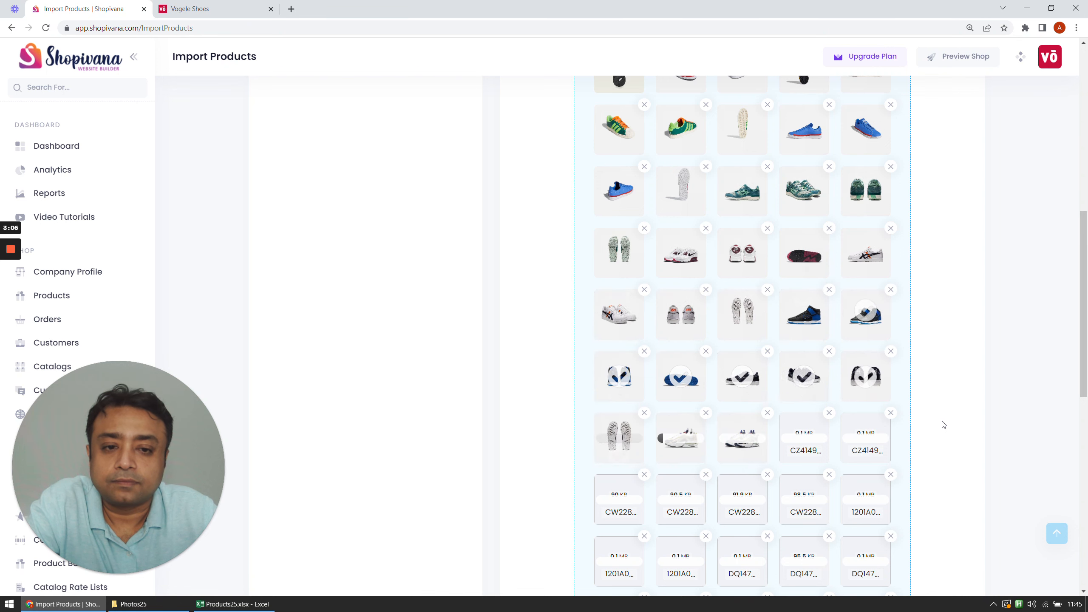
scroll(943, 424, down, 2)
scroll(943, 424, down, 2)
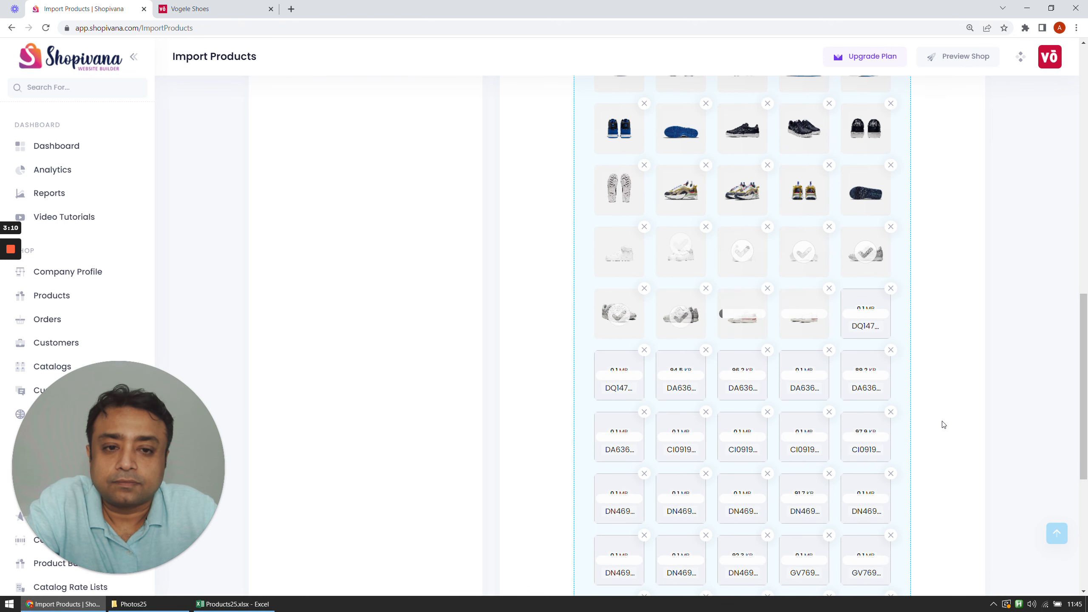
scroll(943, 424, down, 2)
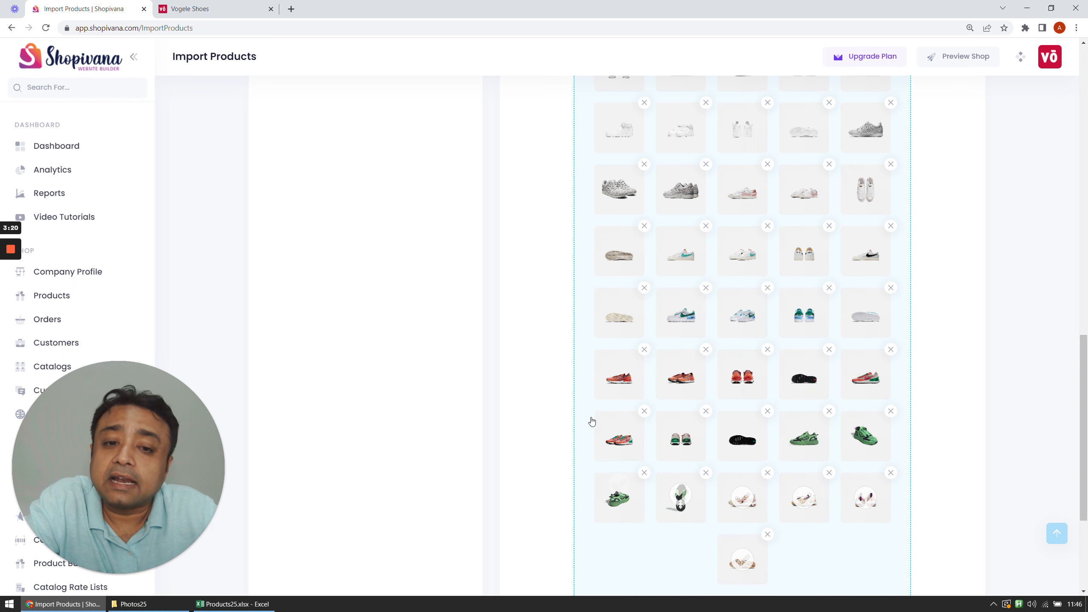
scroll(622, 374, up, 10)
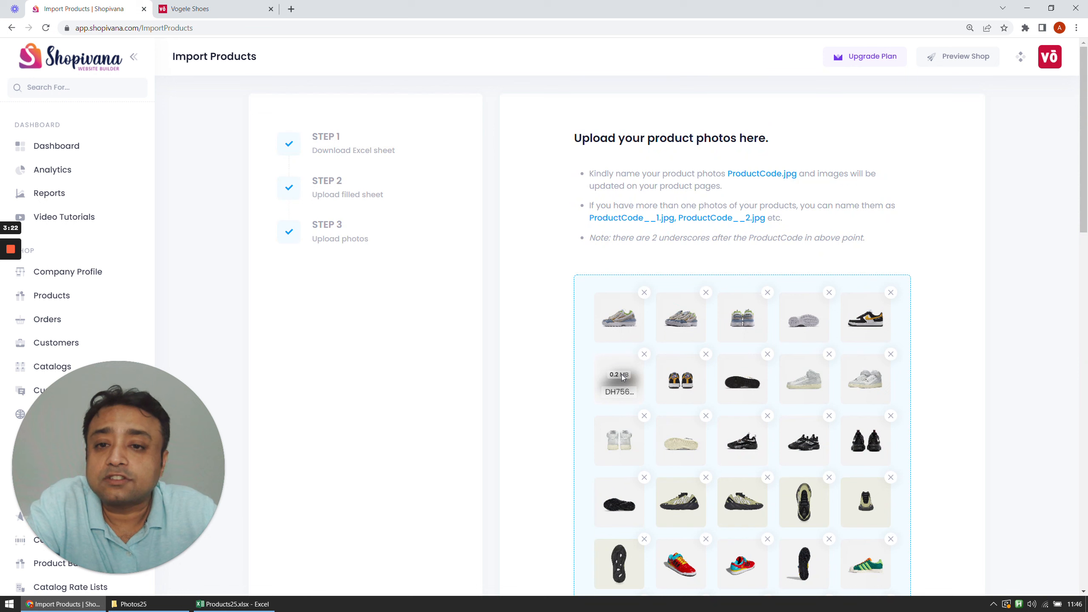
Step: Reload the Vogele Shoes storefront and check the imported products in the New Arrivals section
click(211, 5)
click(47, 33)
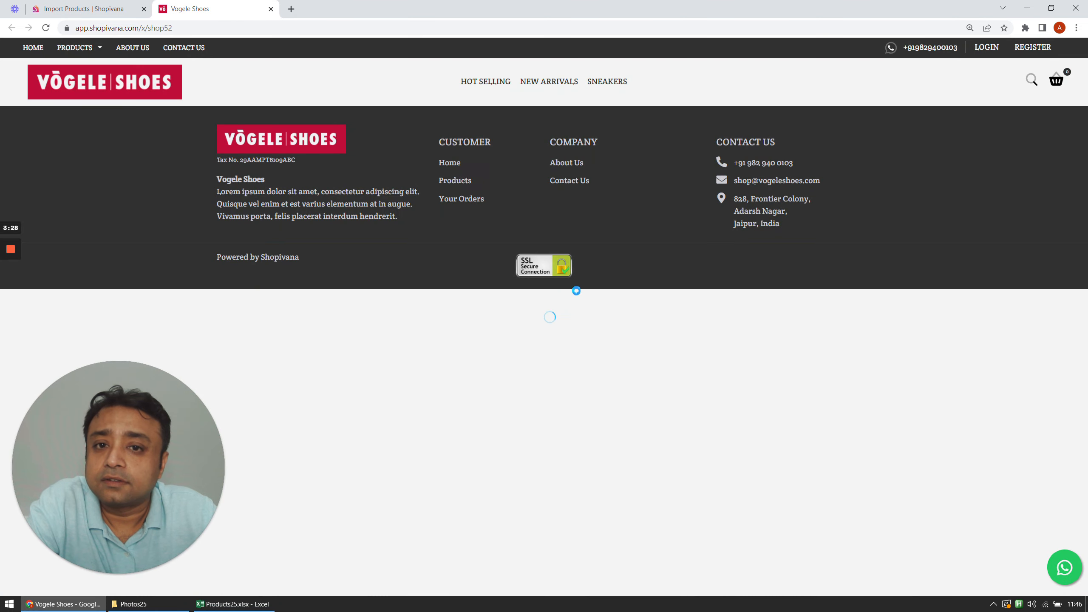
scroll(577, 293, down, 10)
scroll(566, 287, up, 3)
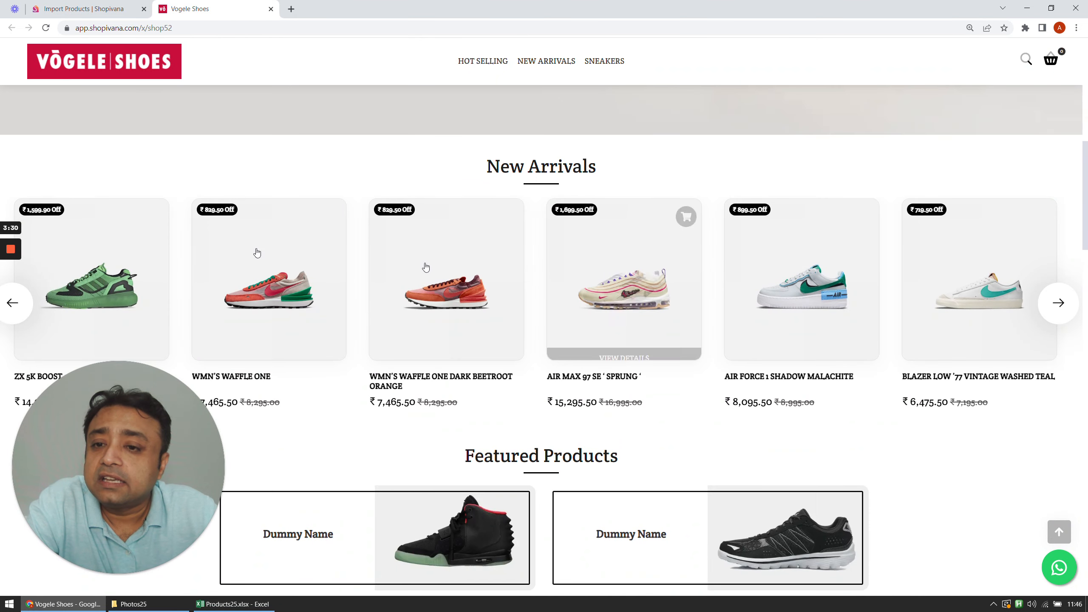
mouse_move(80, 258)
scroll(86, 223, up, 7)
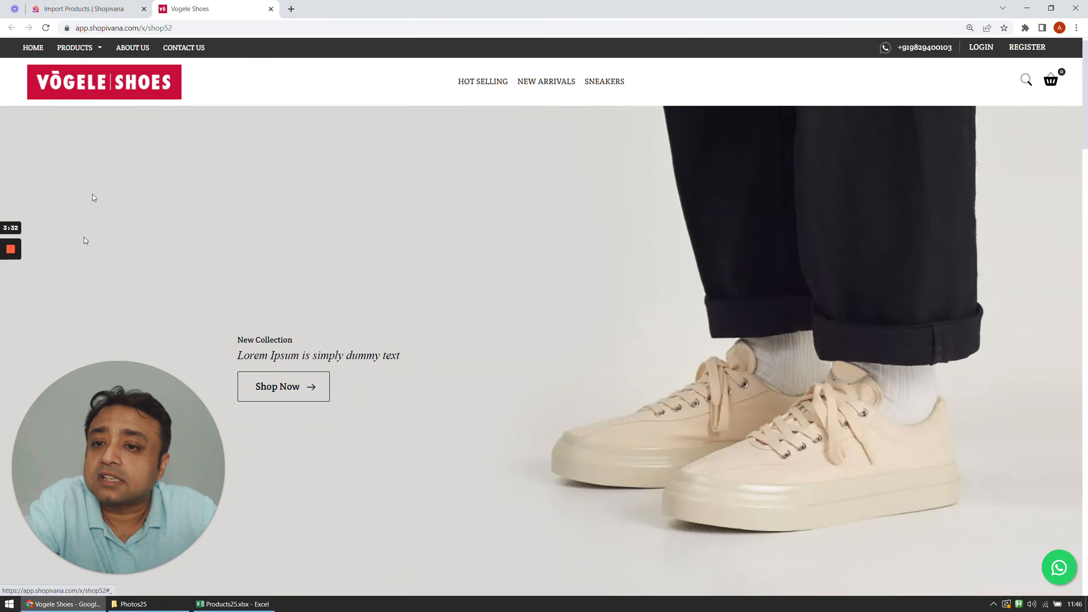
Step: Open the storefront's full product listing and look through the imported products and their photos
mouse_move(79, 49)
click(79, 71)
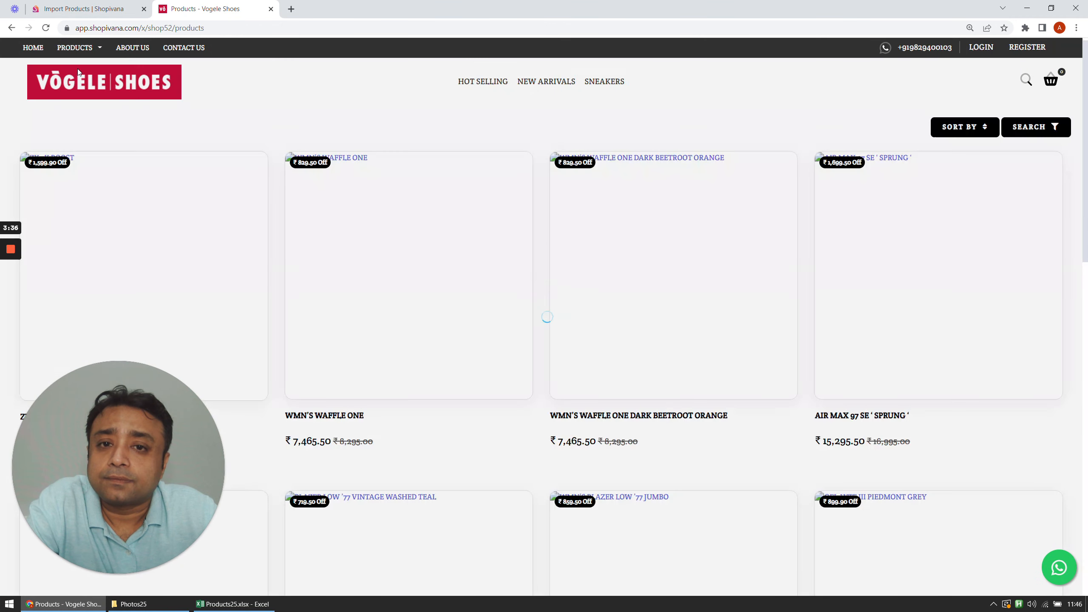
scroll(385, 219, down, 5)
scroll(387, 219, down, 6)
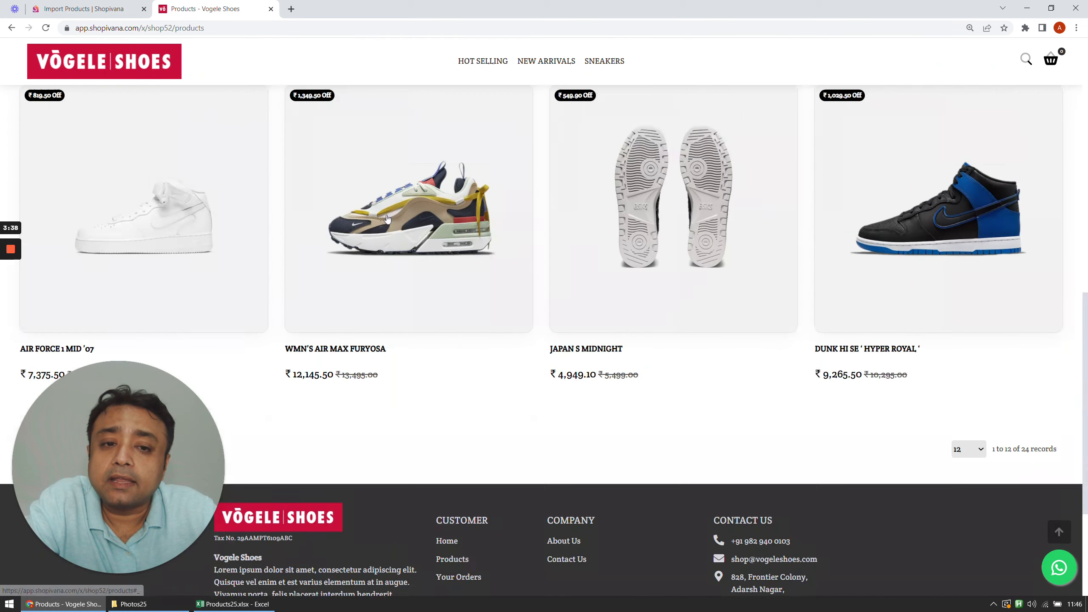
scroll(387, 218, up, 10)
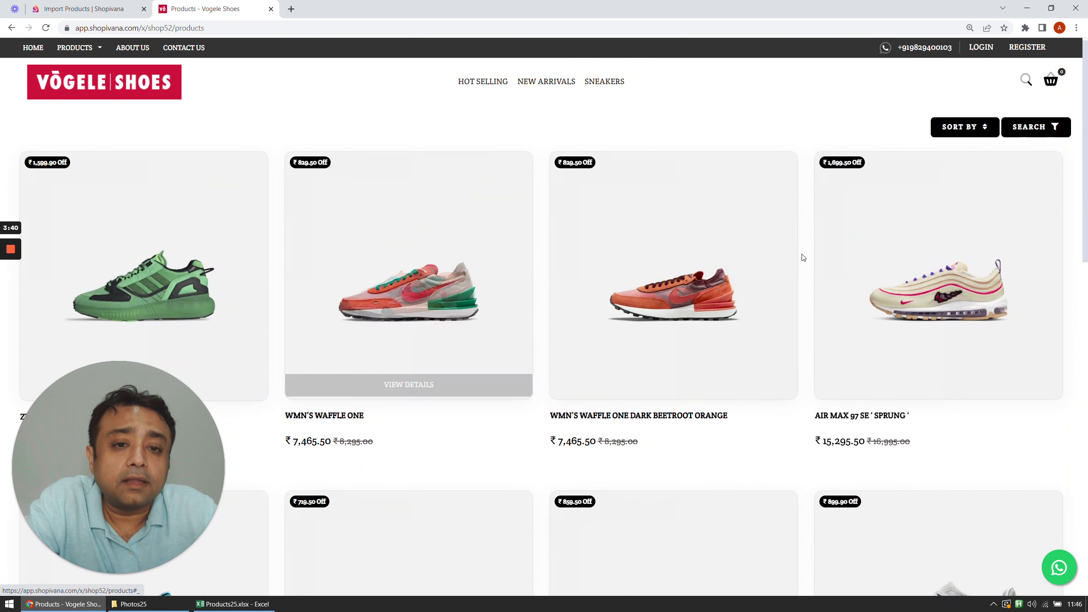
Step: View the WMN'S WAFFLE ONE product page and check its related products for missing photos
click(502, 260)
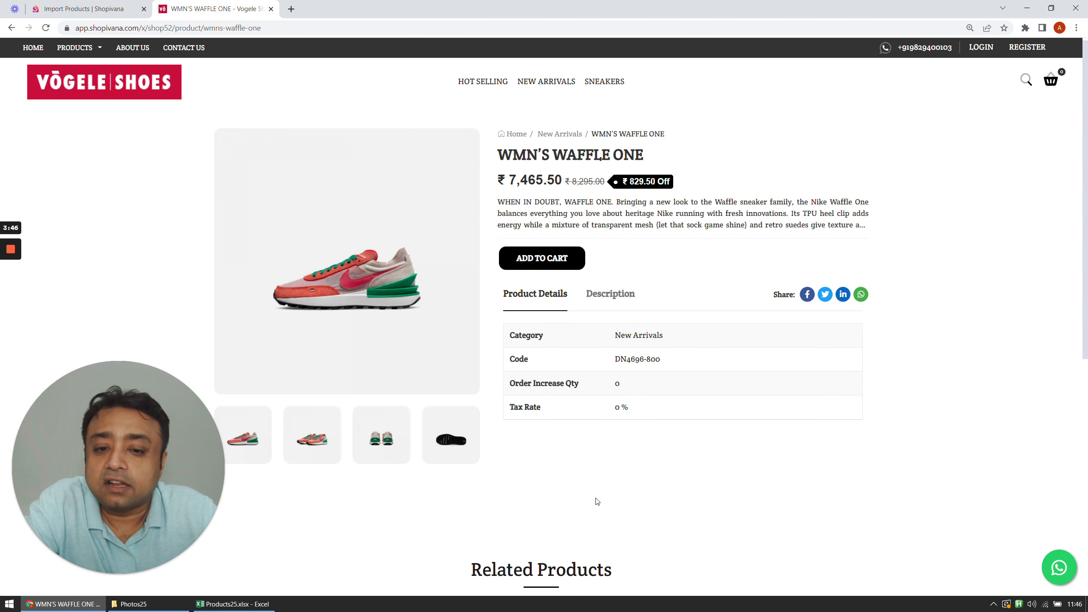
scroll(597, 502, down, 7)
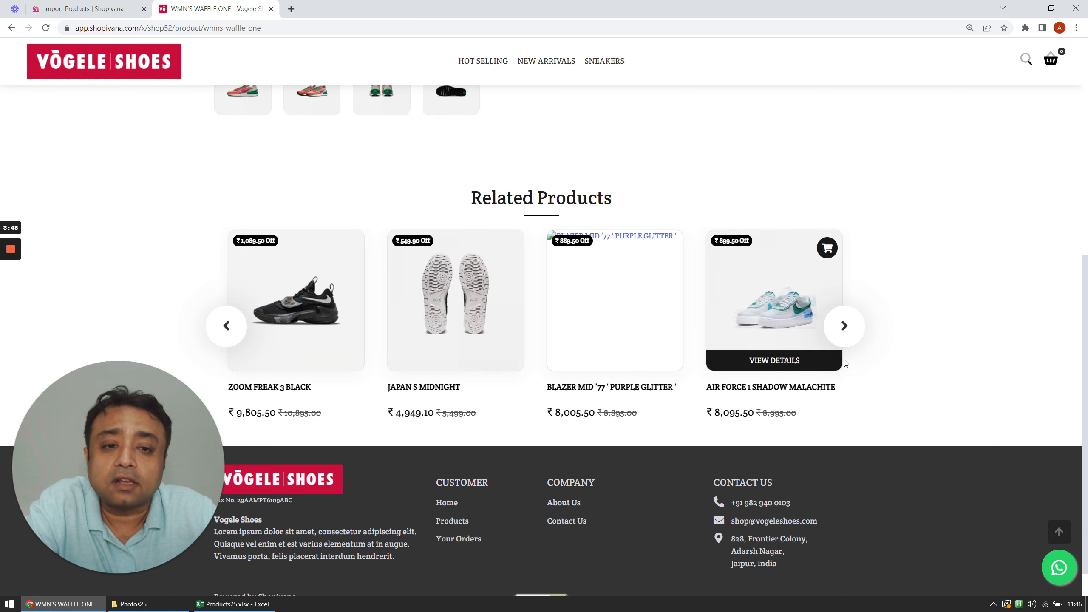
click(848, 337)
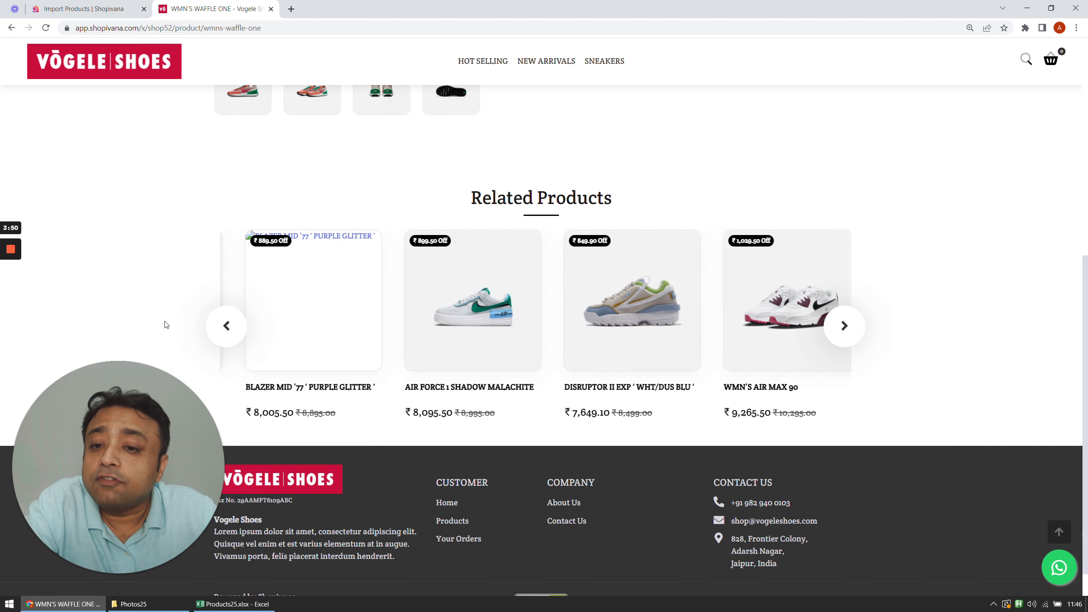
click(228, 327)
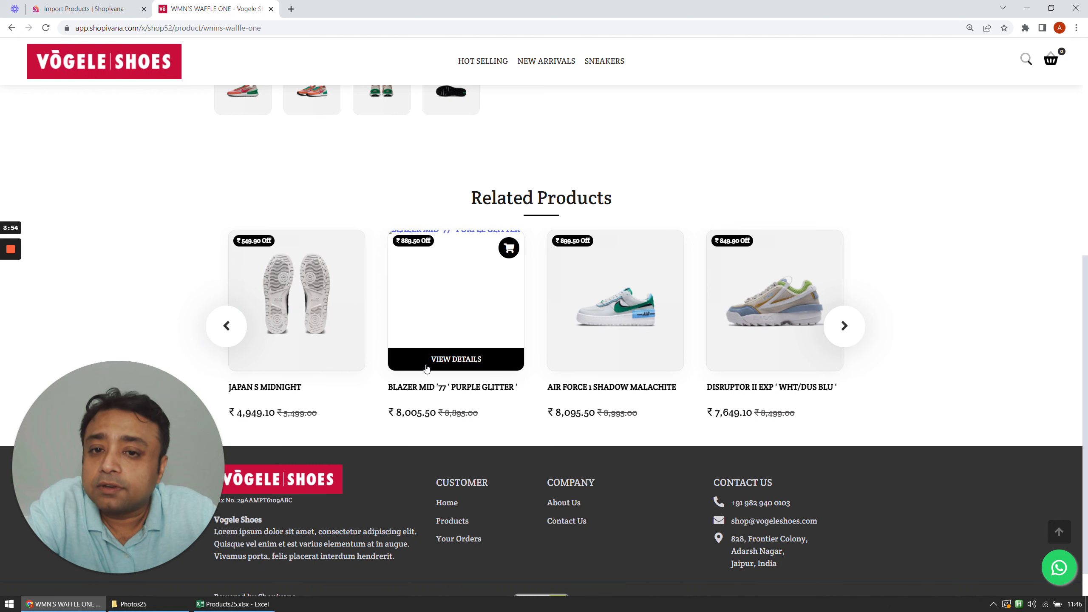
mouse_move(427, 287)
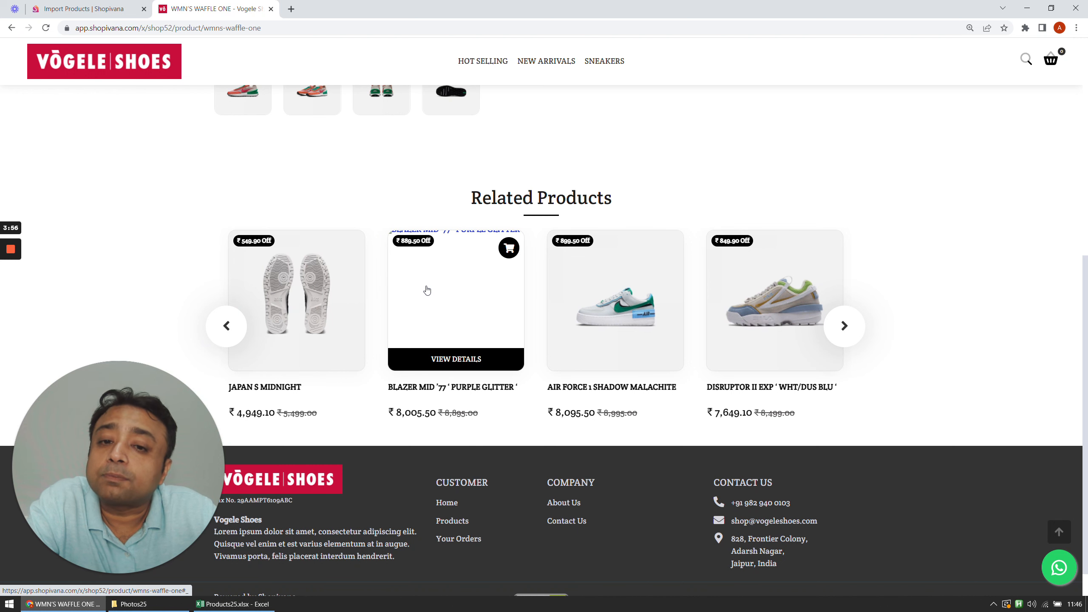
click(533, 384)
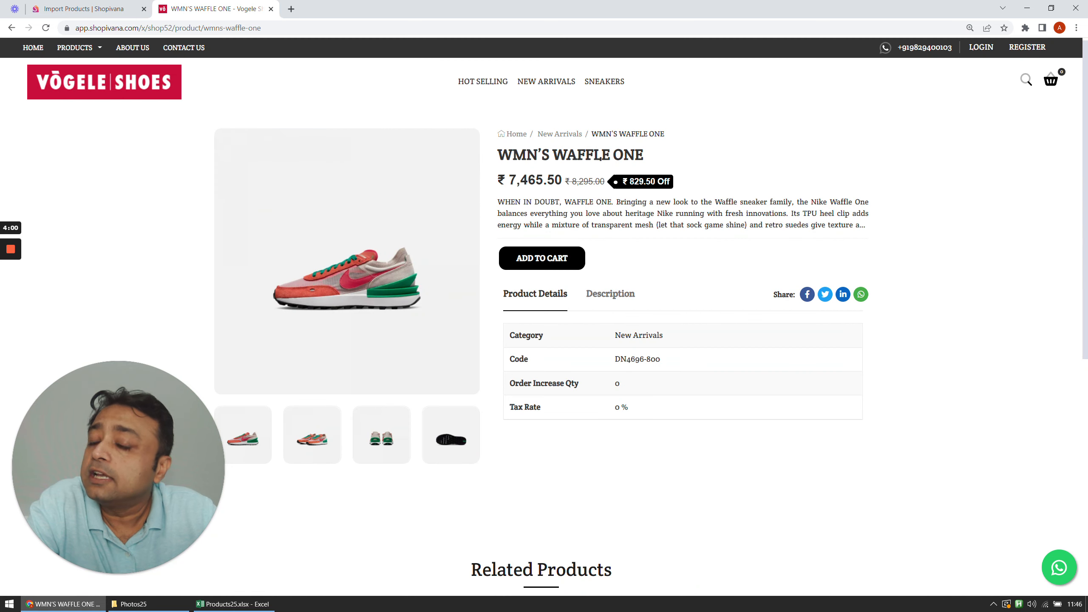
Step: Open BLAZER MID '77 'PURPLE GLITTER' (DH4399-101) for editing from the second page of the Shopivana product list
click(106, 4)
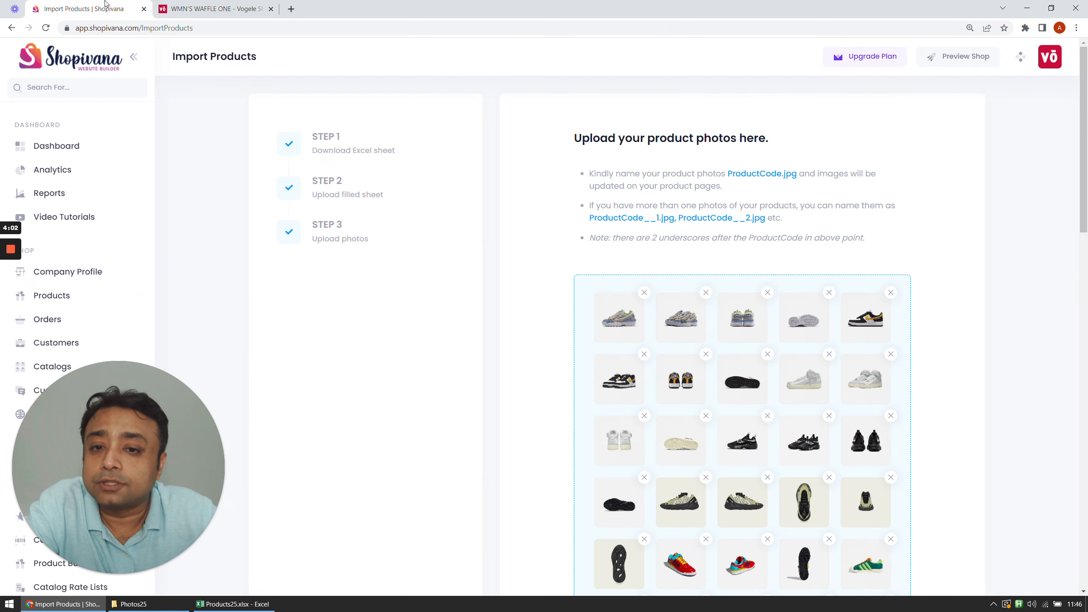
click(50, 302)
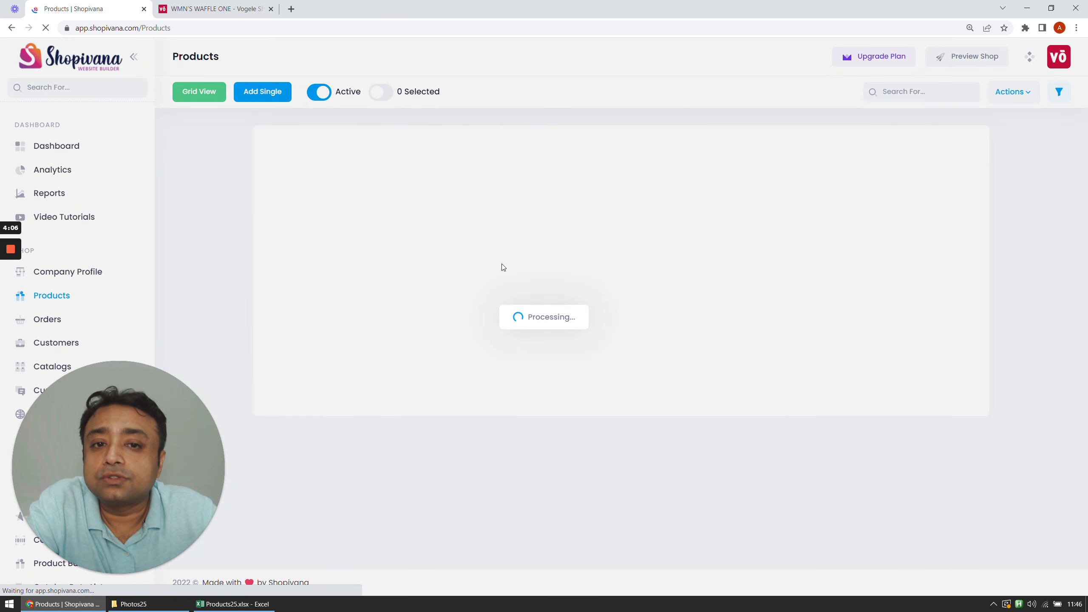
scroll(503, 268, down, 5)
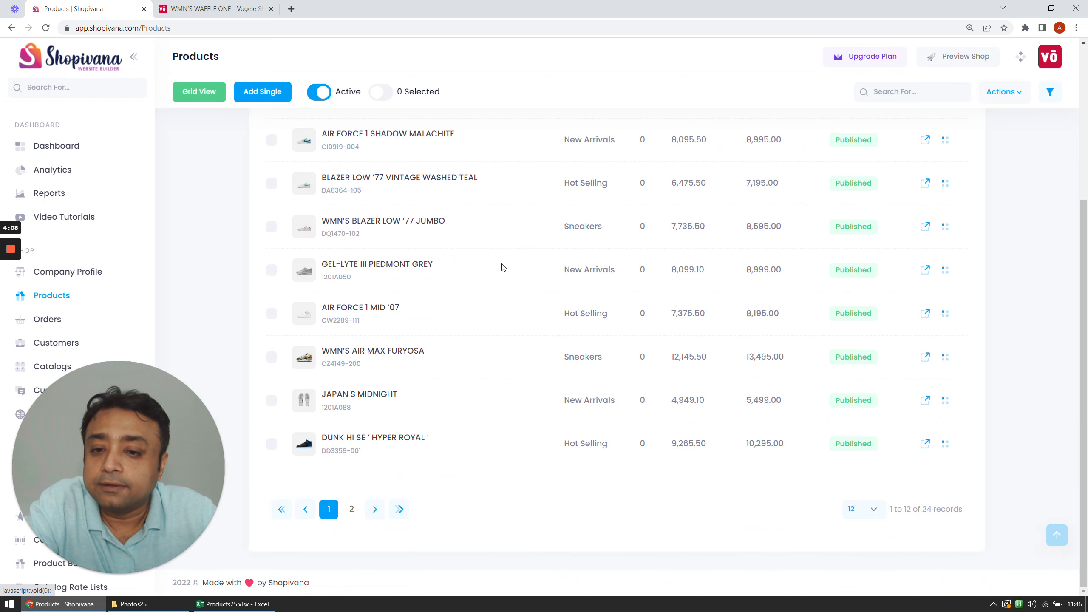
click(375, 509)
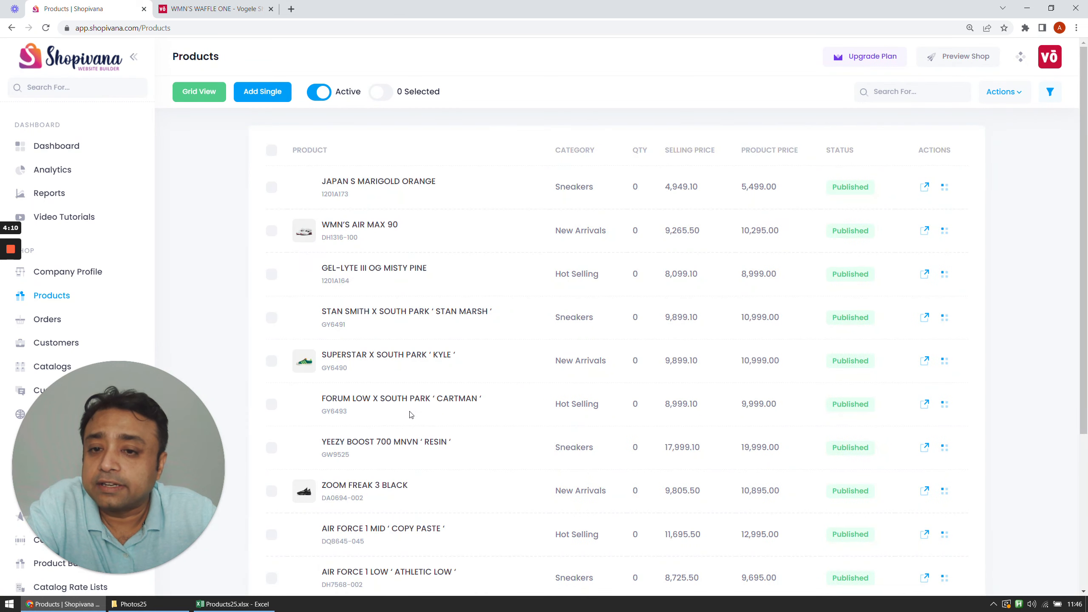
scroll(411, 414, down, 4)
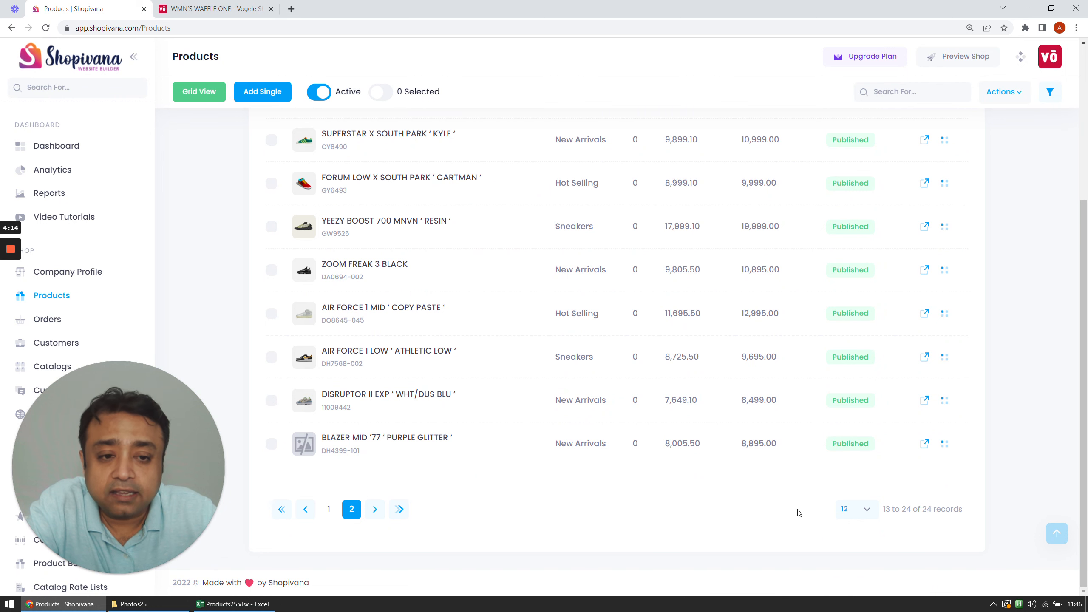
click(944, 444)
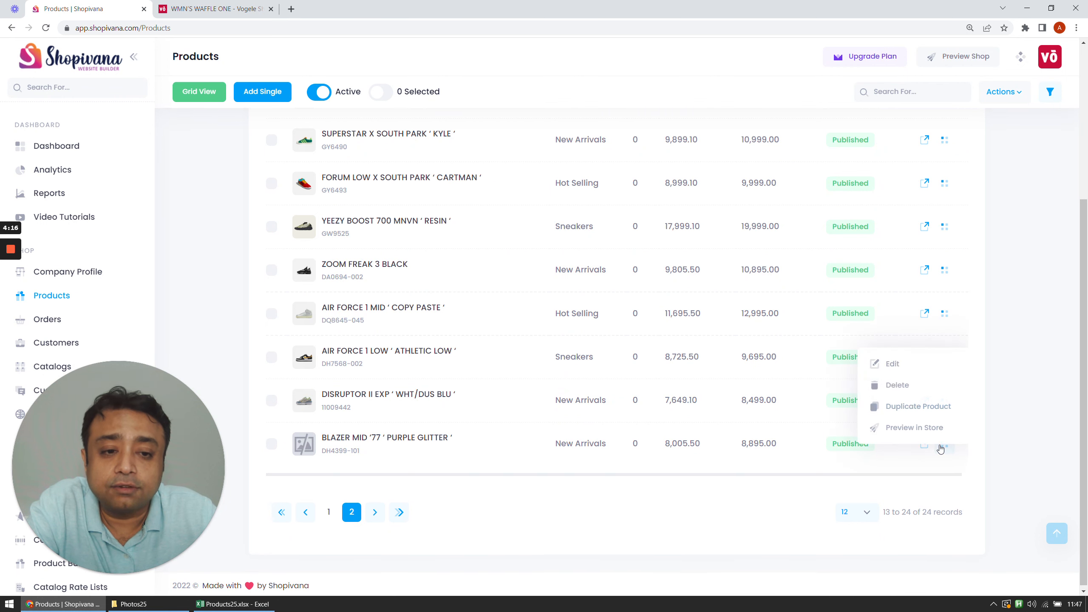
click(887, 369)
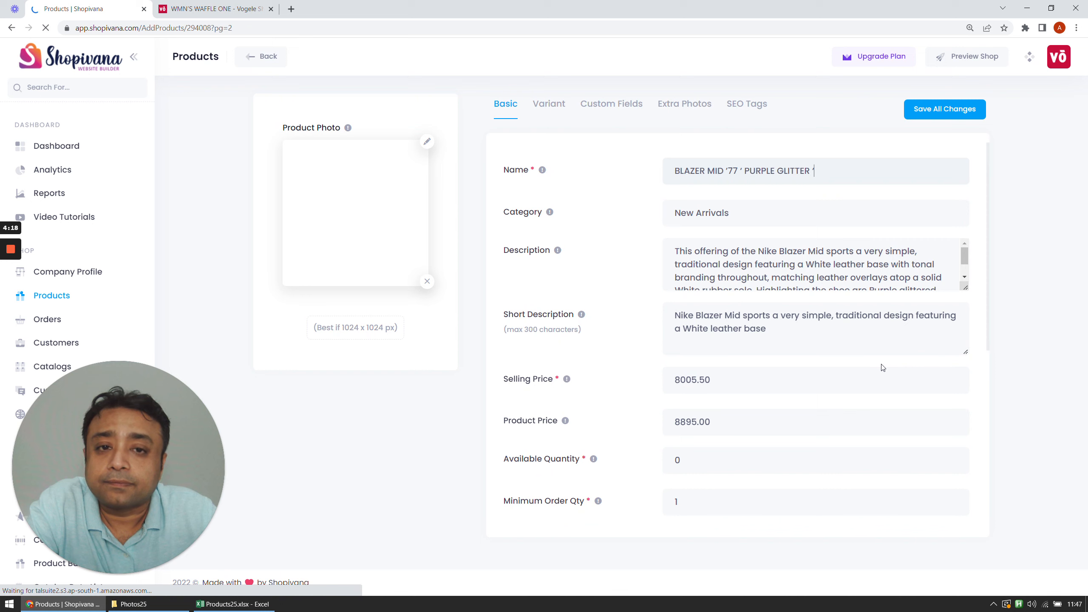
Step: Set the product's main photo to DD3359-001.jpg from the SINGLE folder in Sample SK
click(428, 141)
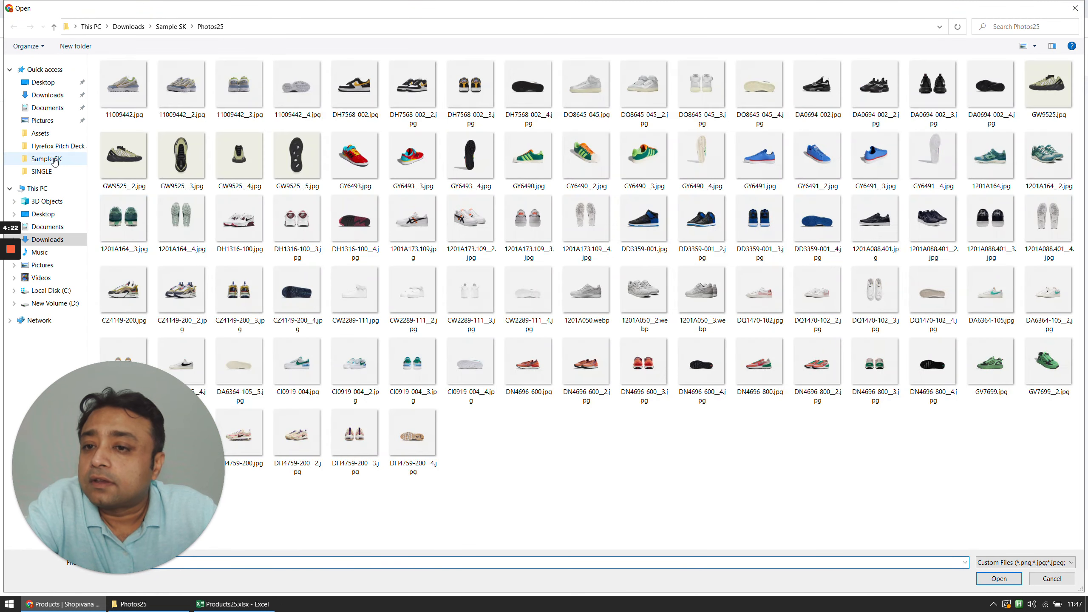
click(47, 159)
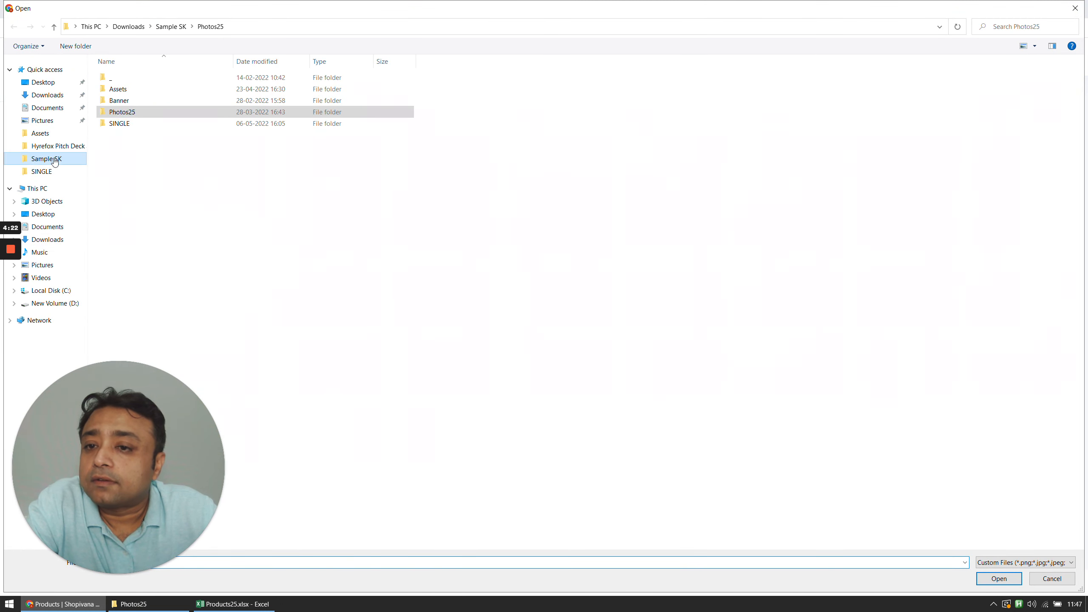
click(122, 125)
double_click(123, 126)
click(134, 93)
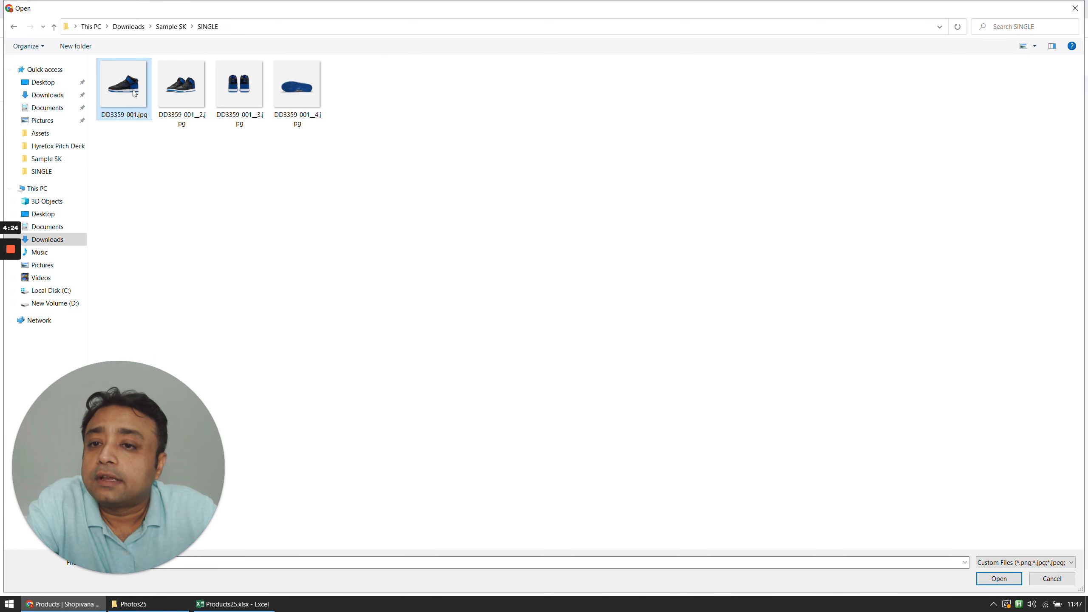
click(978, 582)
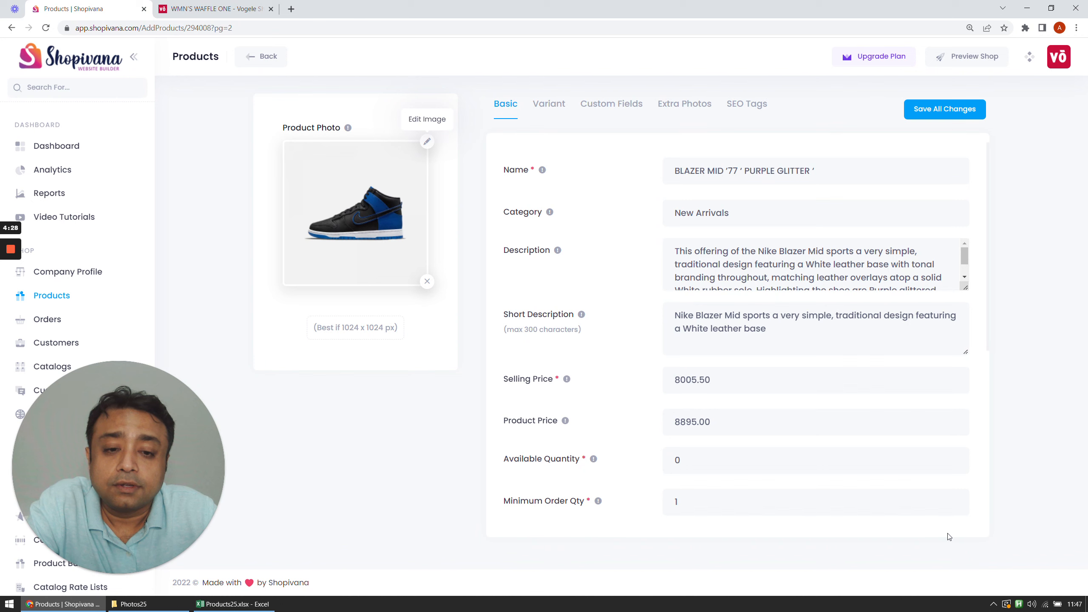
Step: Add DD3359-001__2.jpg, DD3359-001__3.jpg and DD3359-001__4.jpg as the product's extra photos and save all changes
click(693, 112)
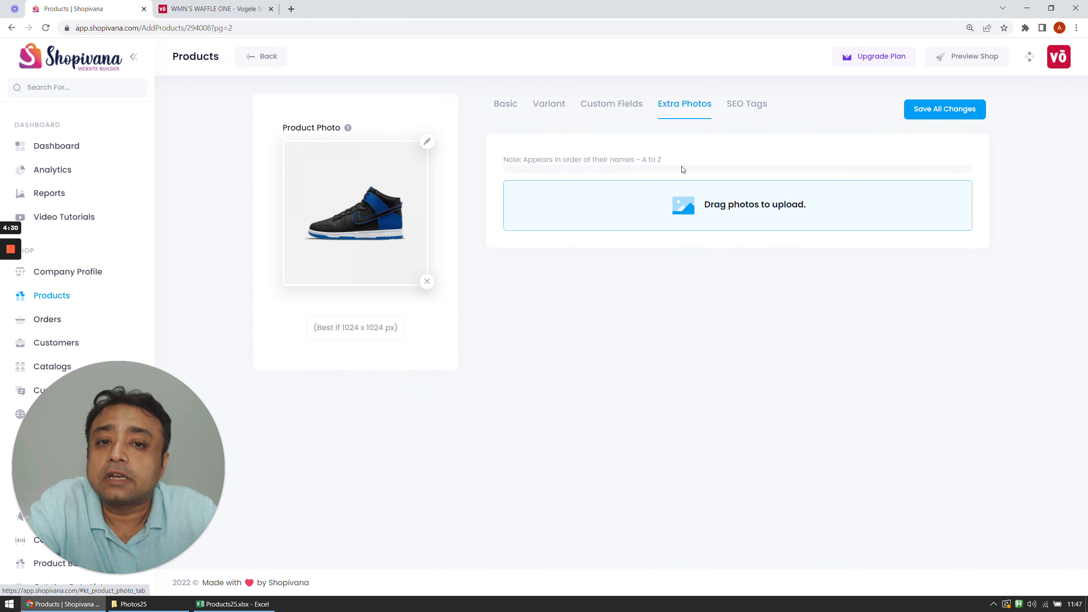
click(722, 209)
click(168, 91)
shift+click(319, 89)
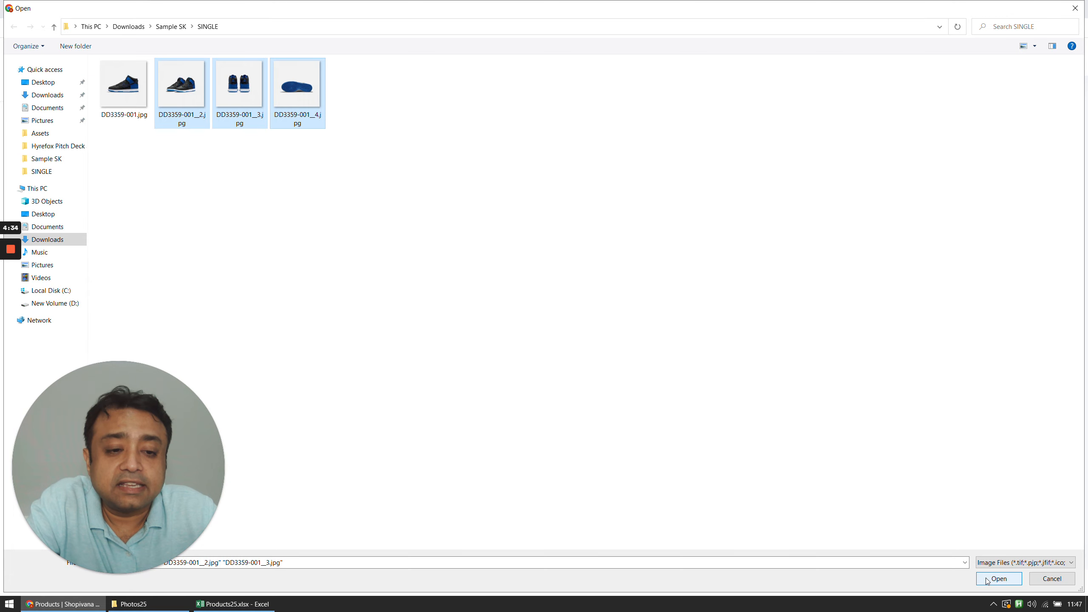
click(998, 579)
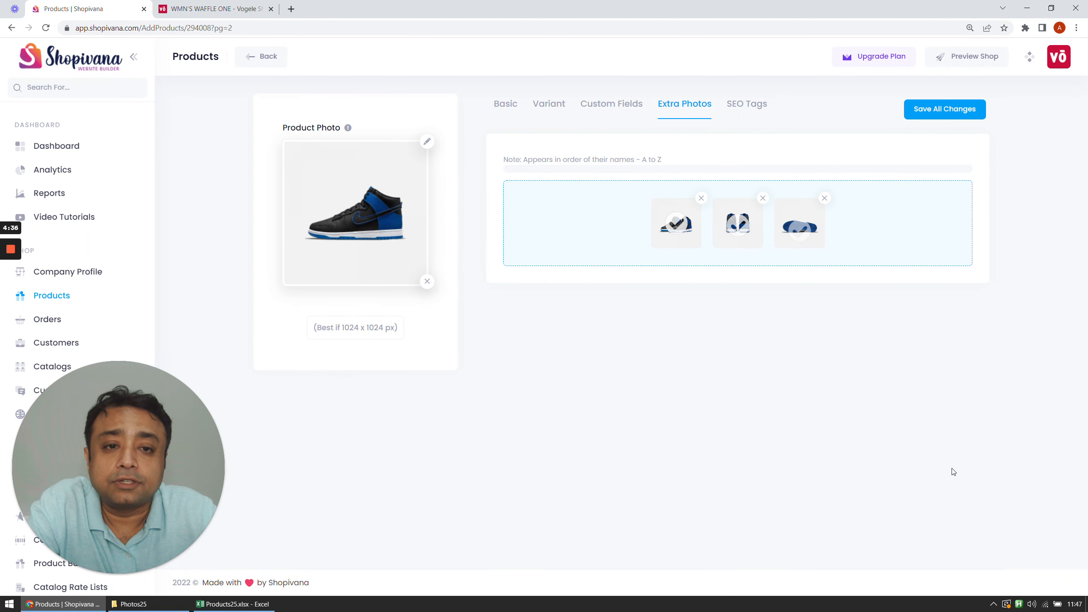
click(932, 110)
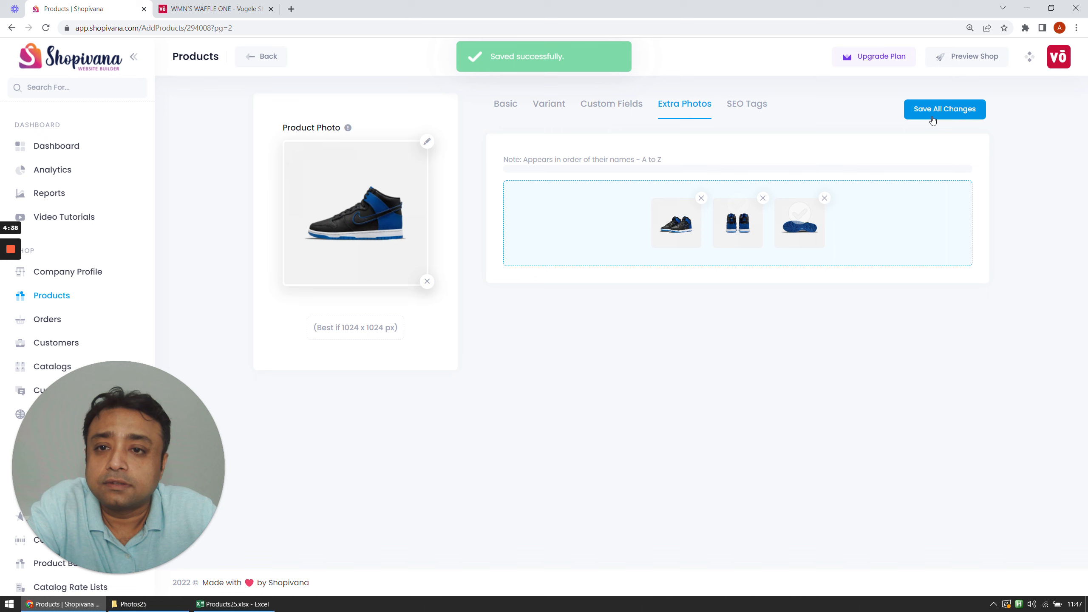
Step: Return to the second page of the product list and check the BLAZER MID '77 'PURPLE GLITTER' entry's photo
click(261, 56)
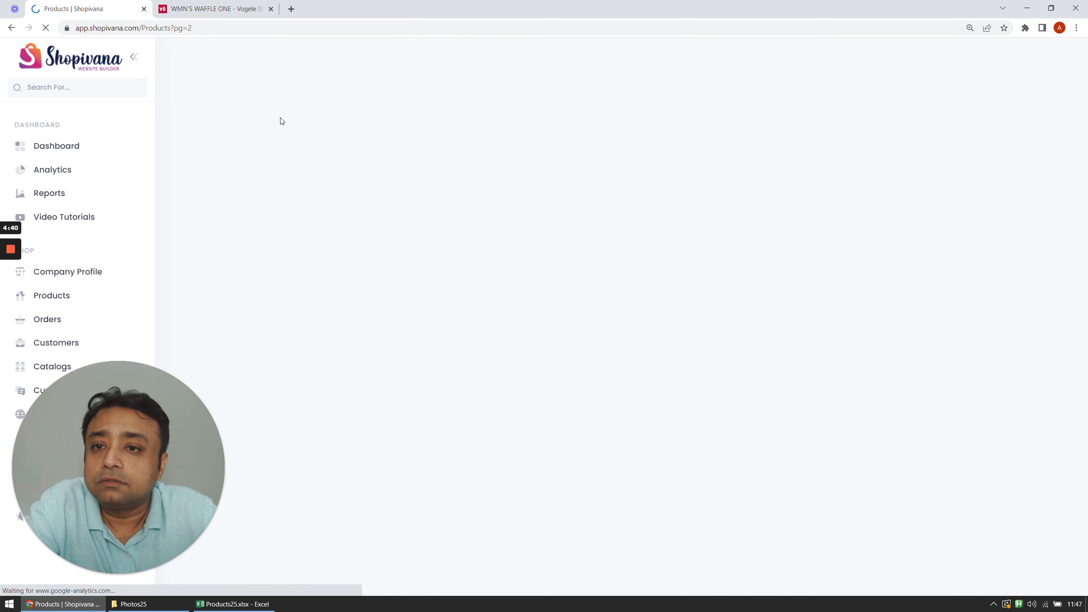
scroll(651, 442, down, 5)
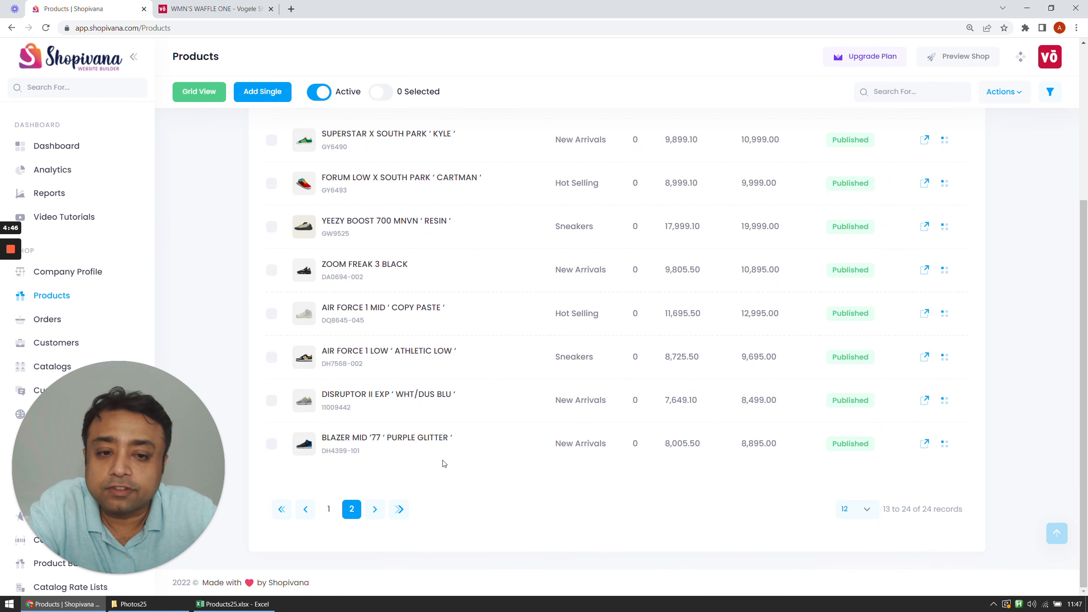
scroll(392, 445, up, 5)
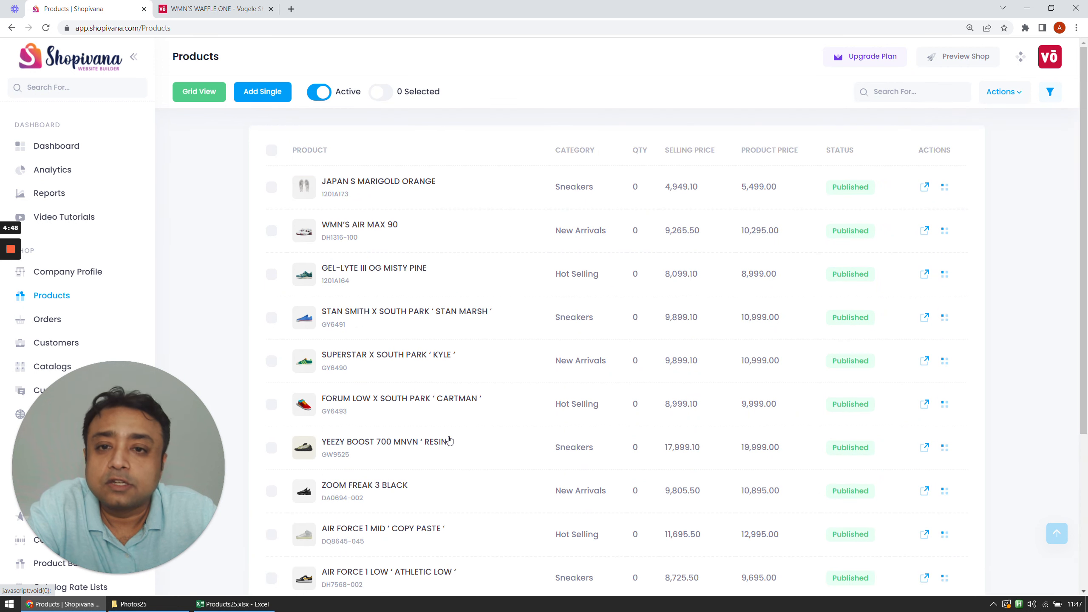
mouse_move(7, 248)
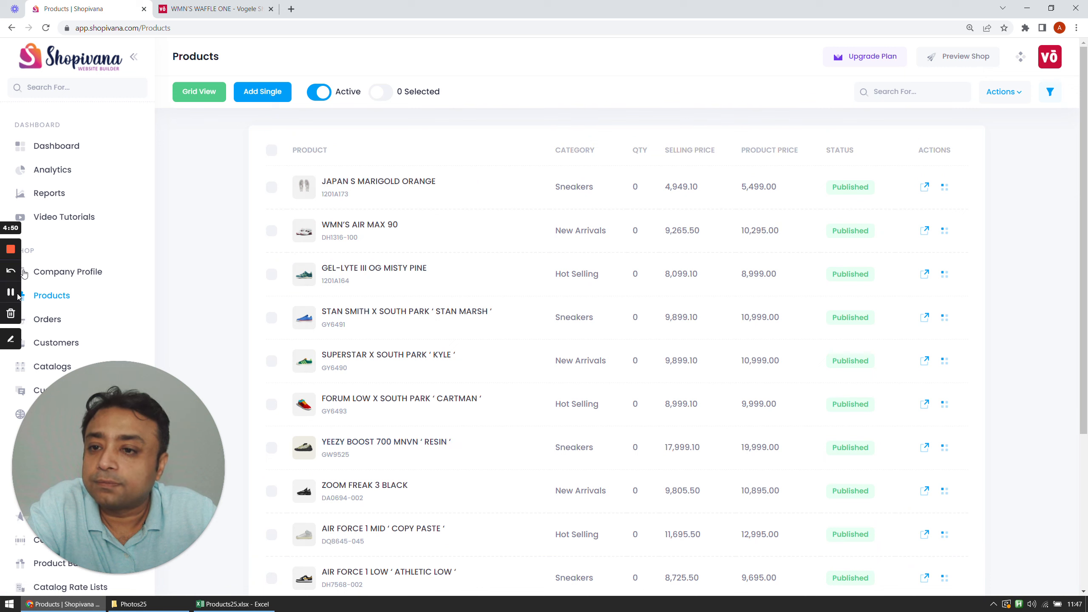